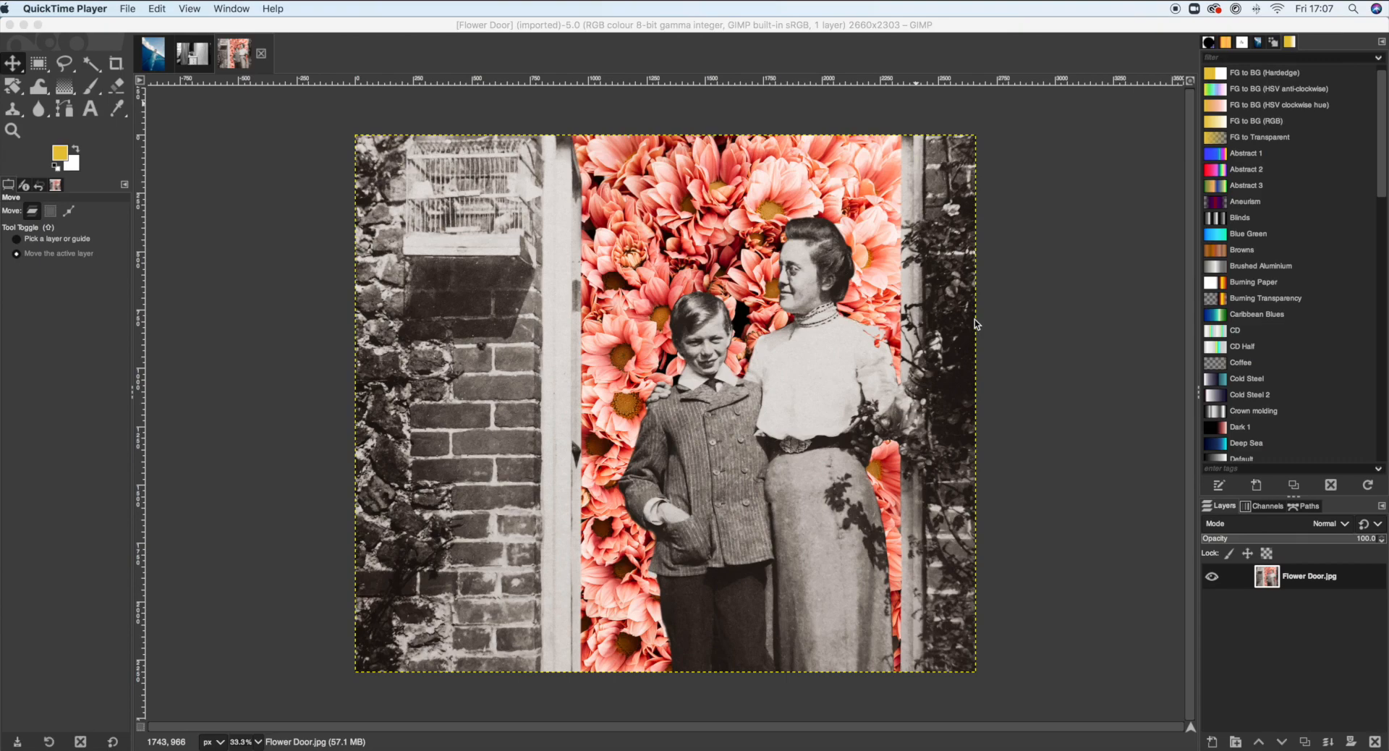
Look over the open Boy and window and Whale images to compare the source pictures.
click(194, 65)
click(190, 61)
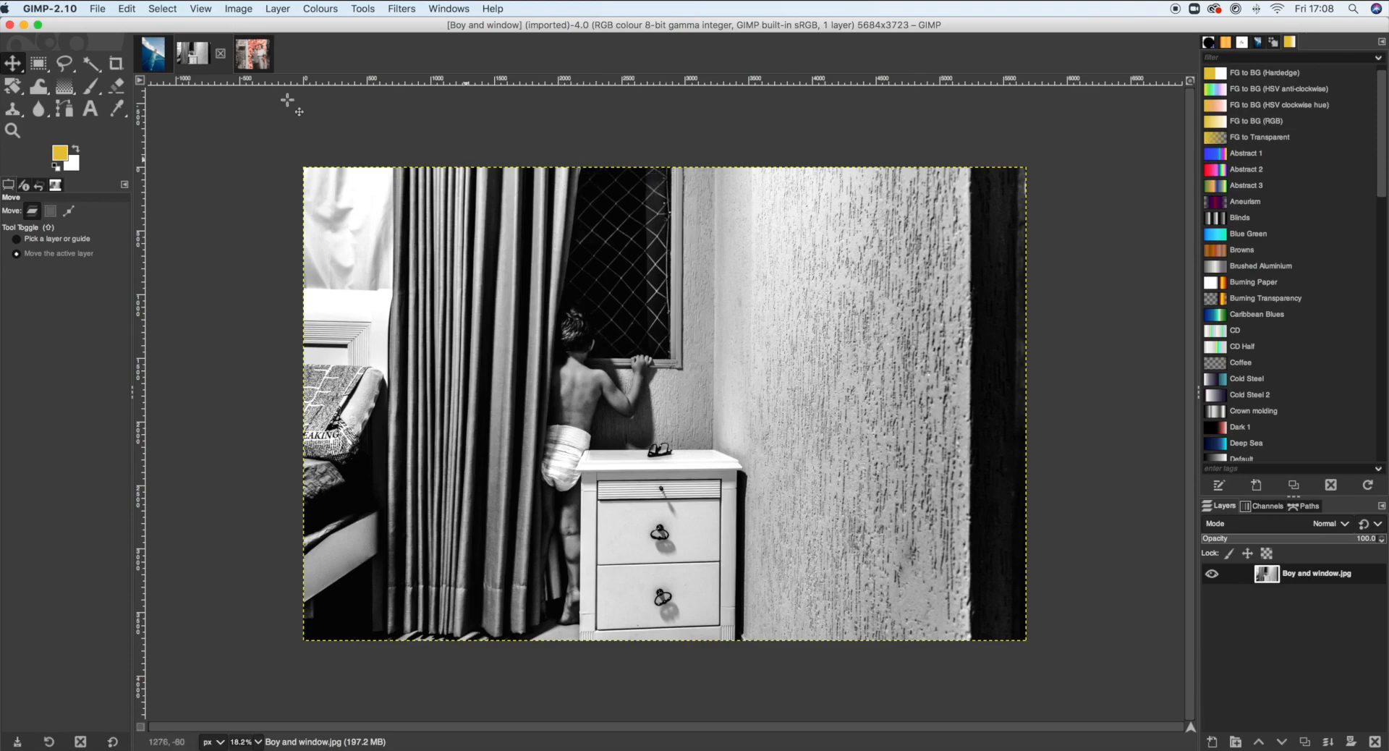
click(153, 58)
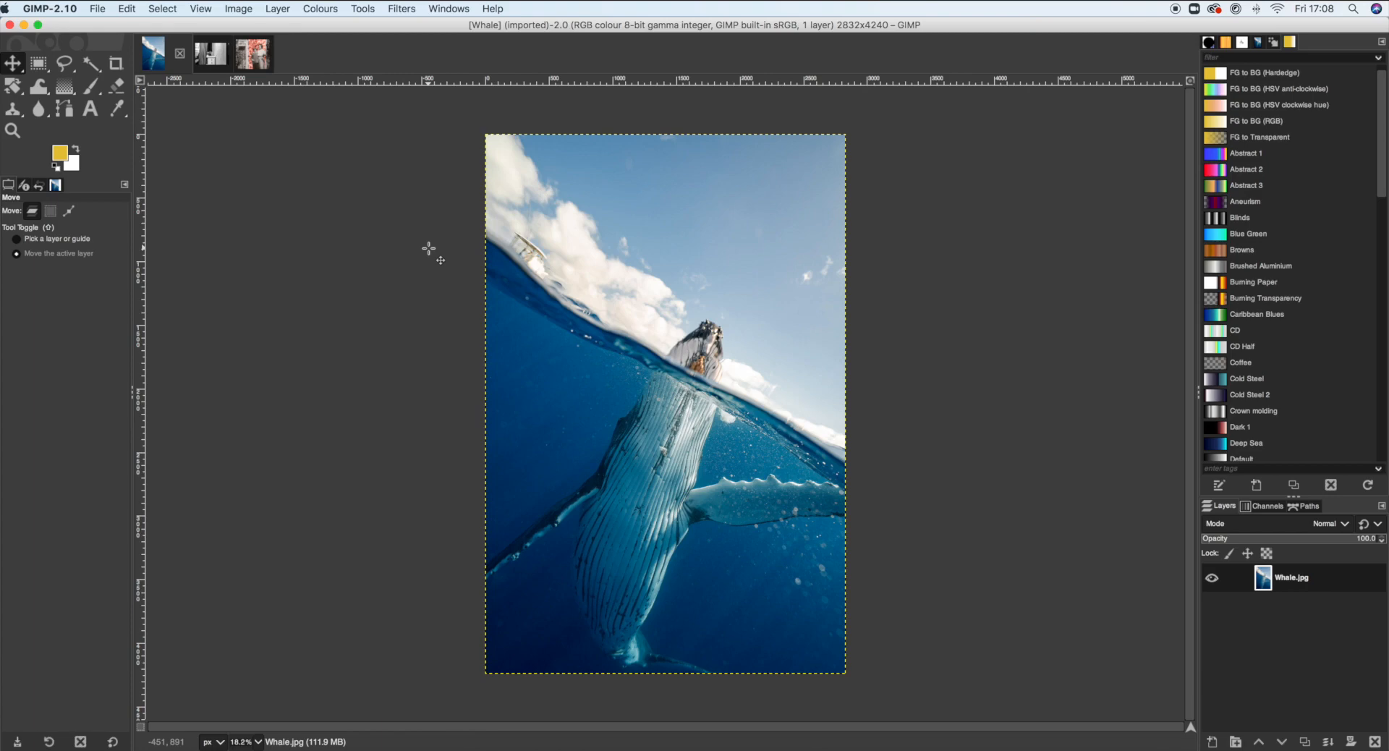
click(208, 64)
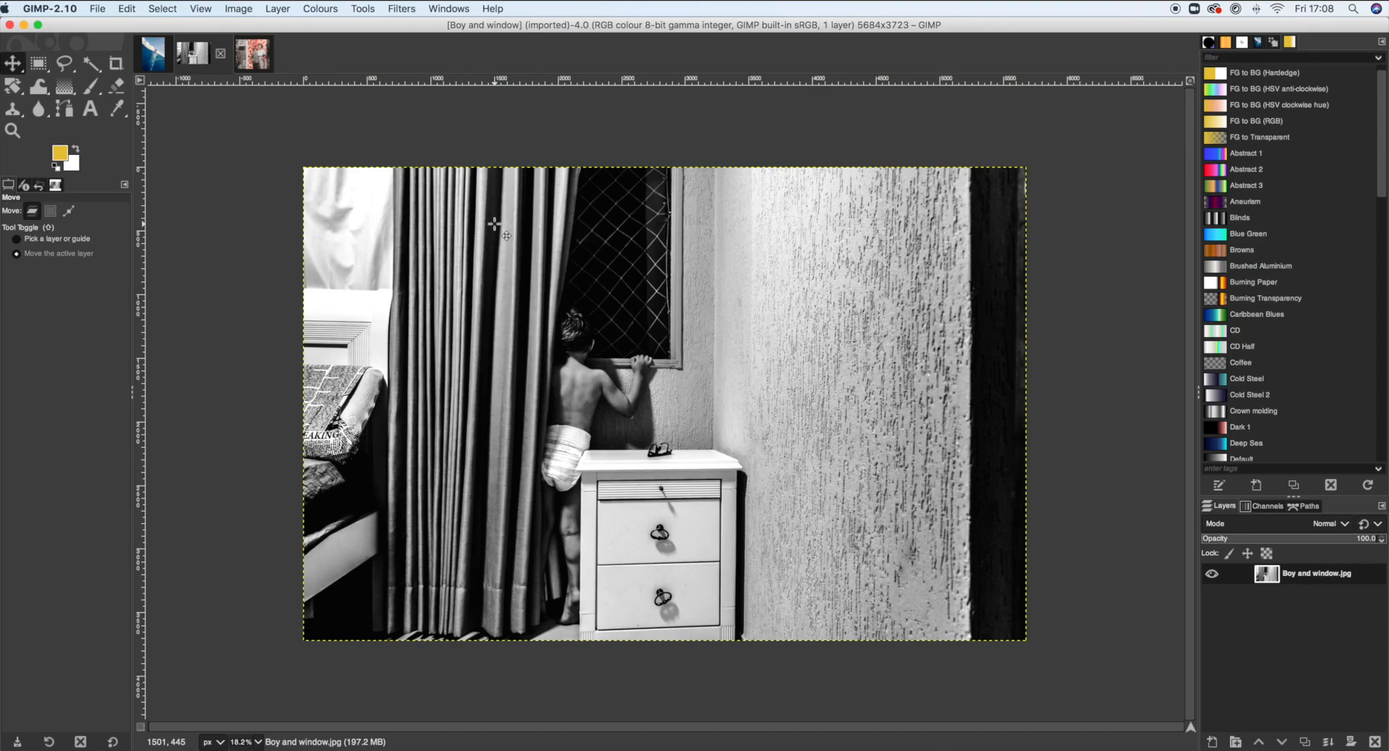
Close the finished Flower Door image and review the Whale and Boy and window images.
click(246, 58)
click(261, 52)
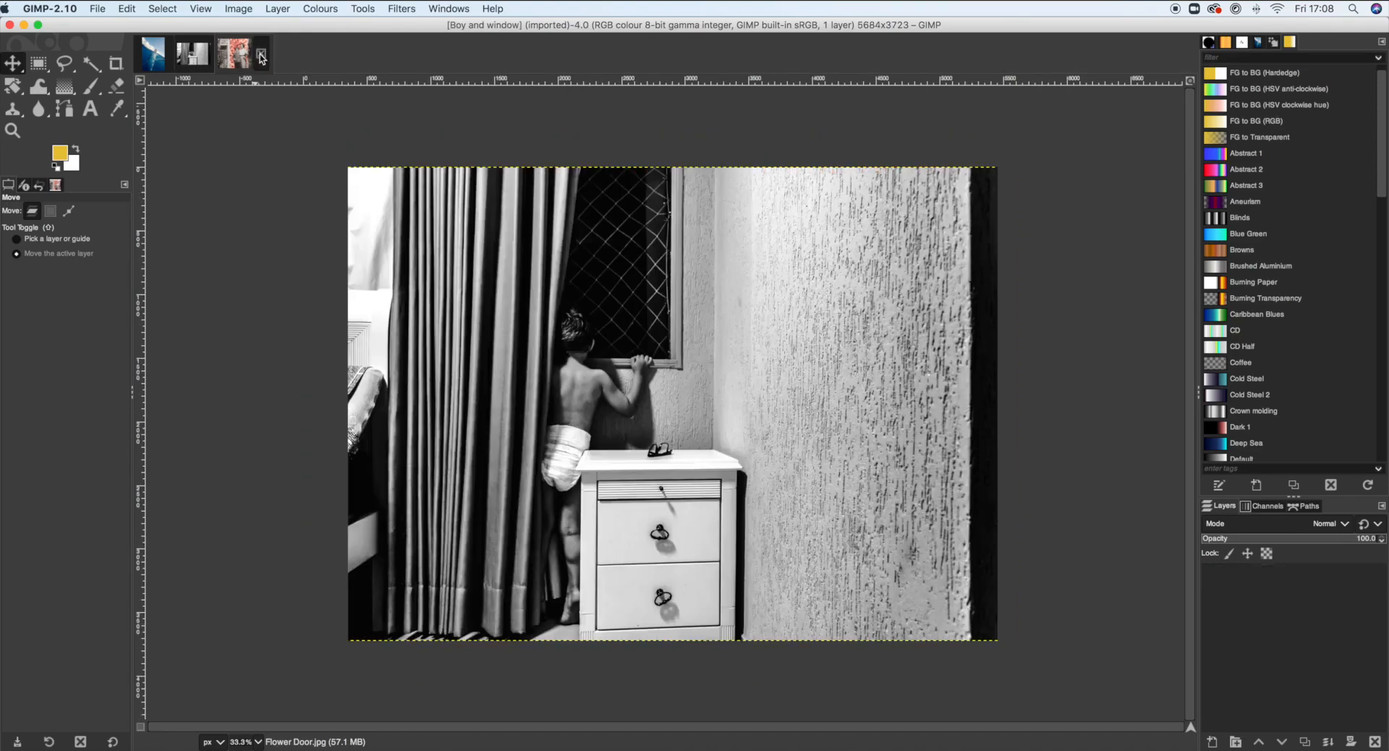
click(156, 63)
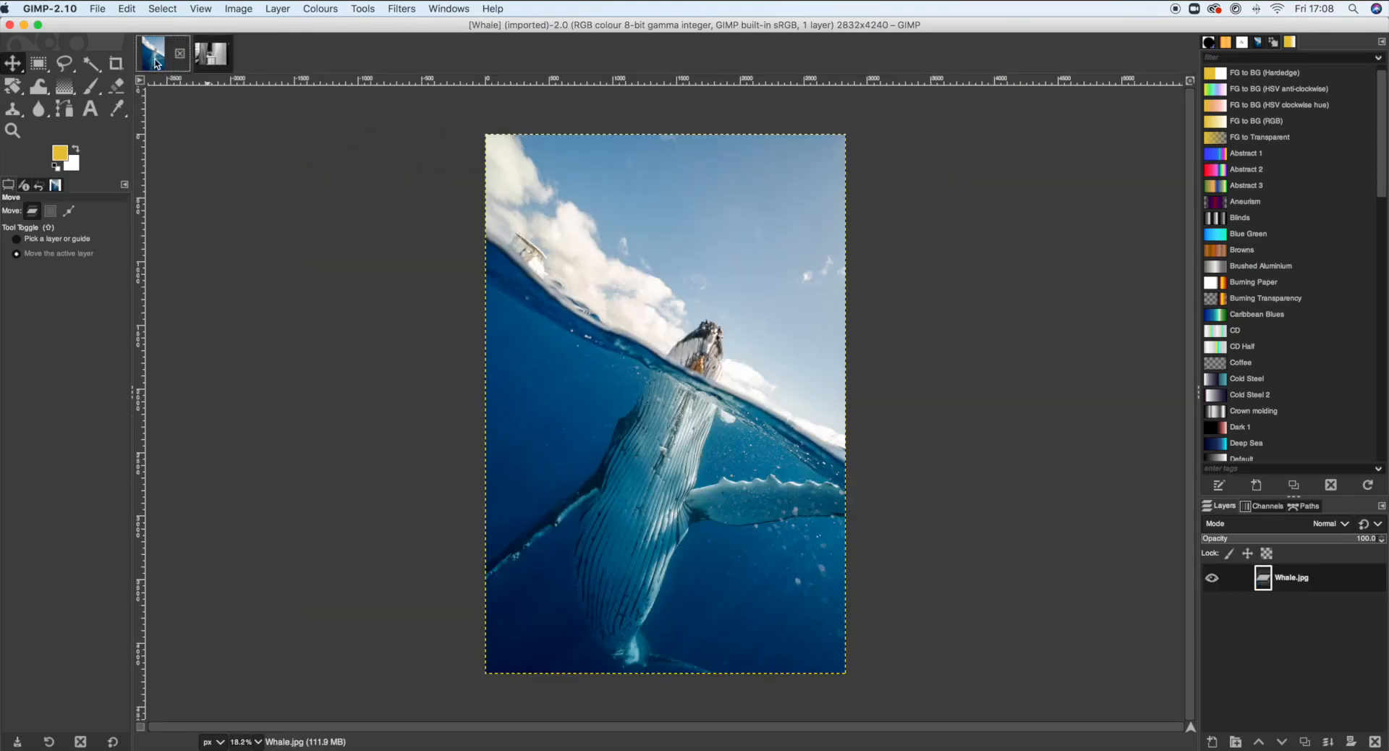
click(211, 58)
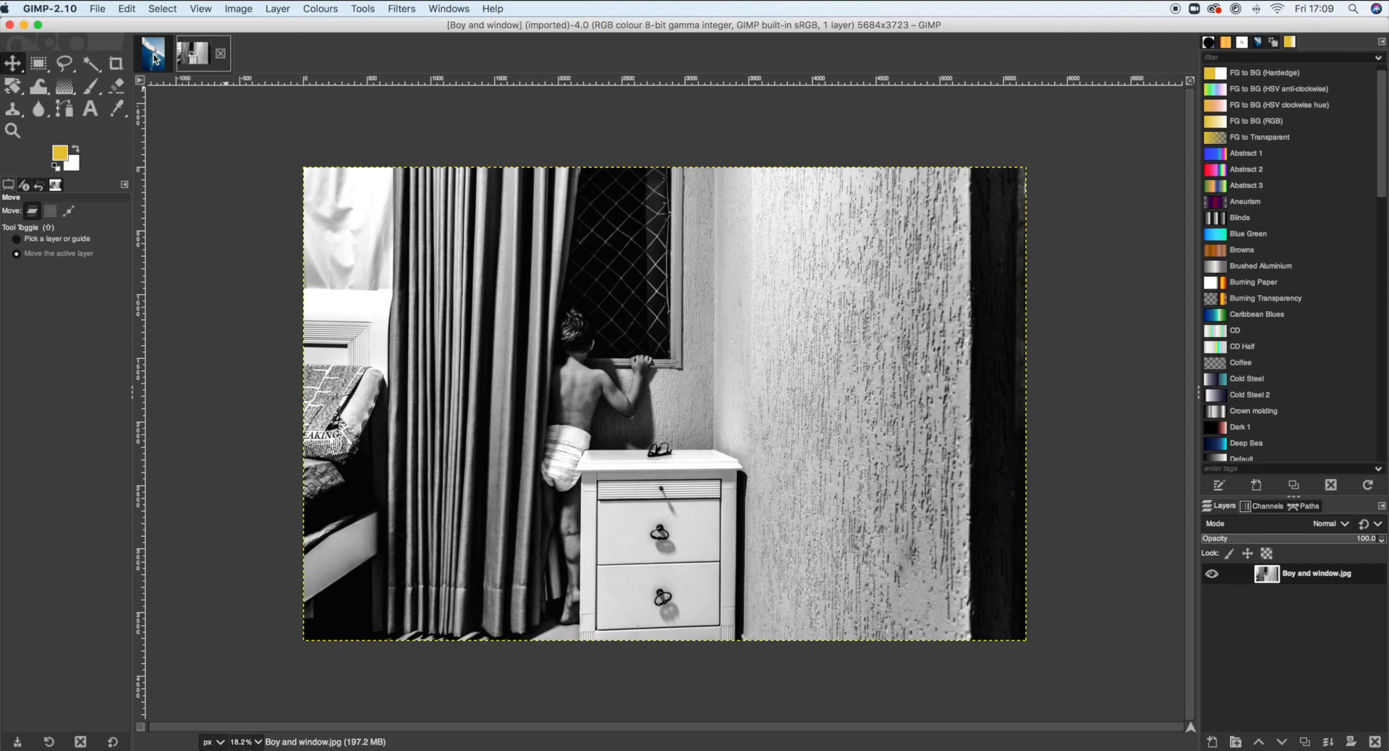
Create a new landscape image from the A4 (300 ppi) template, filled with transparency.
click(100, 14)
click(110, 24)
click(257, 72)
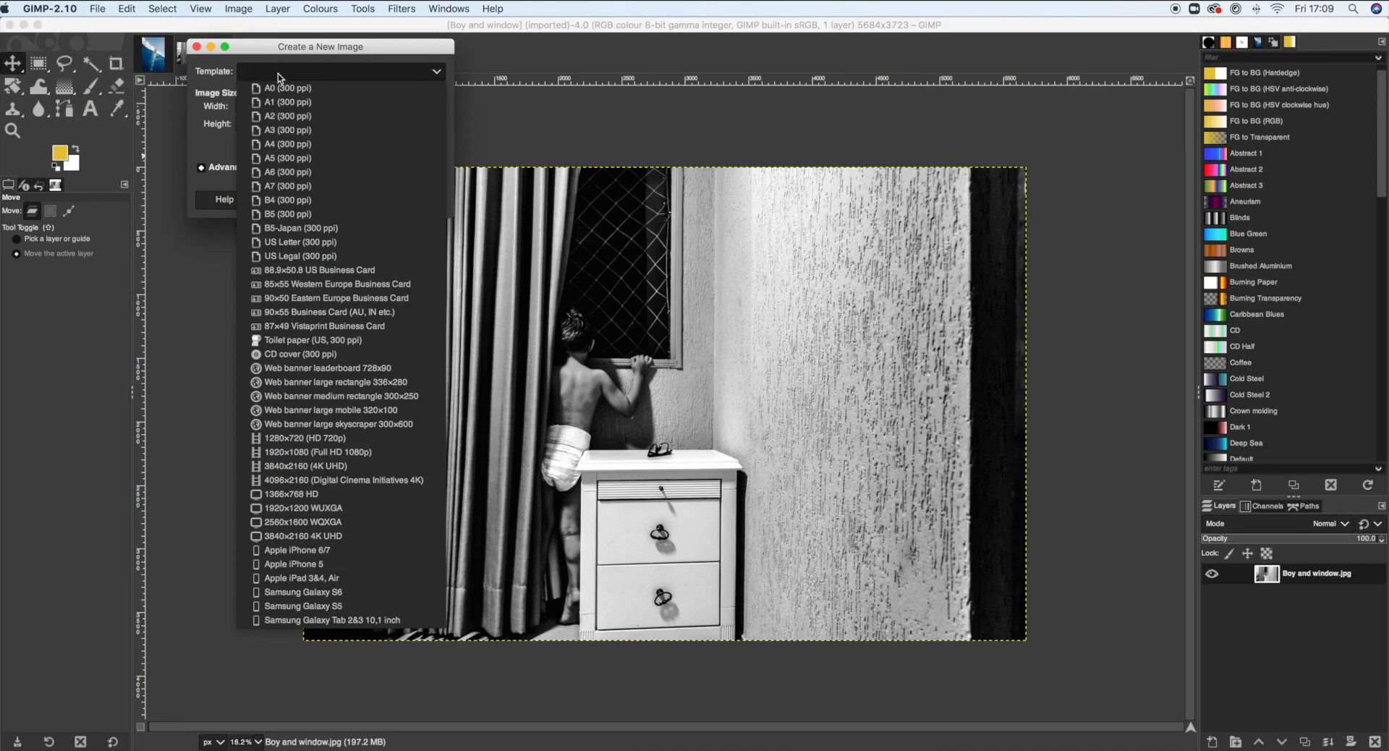
click(282, 145)
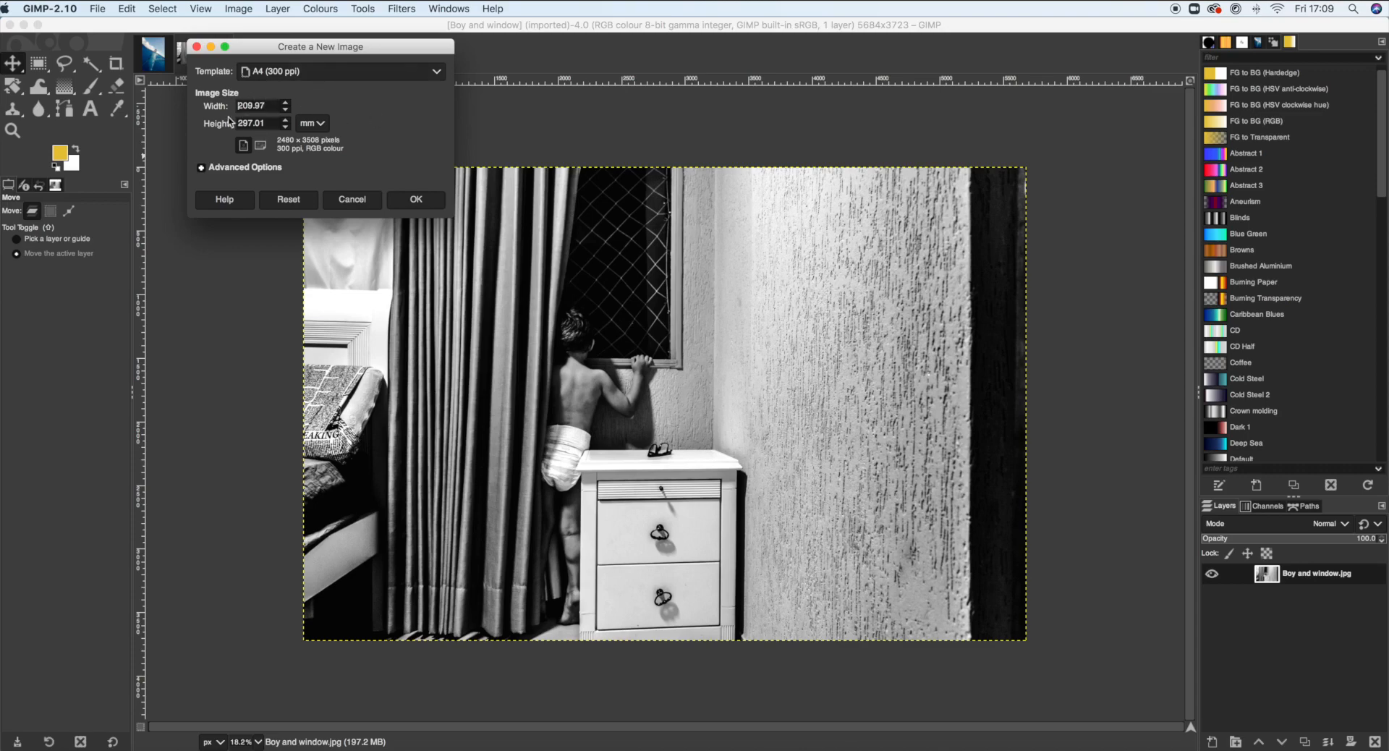
click(263, 151)
click(209, 174)
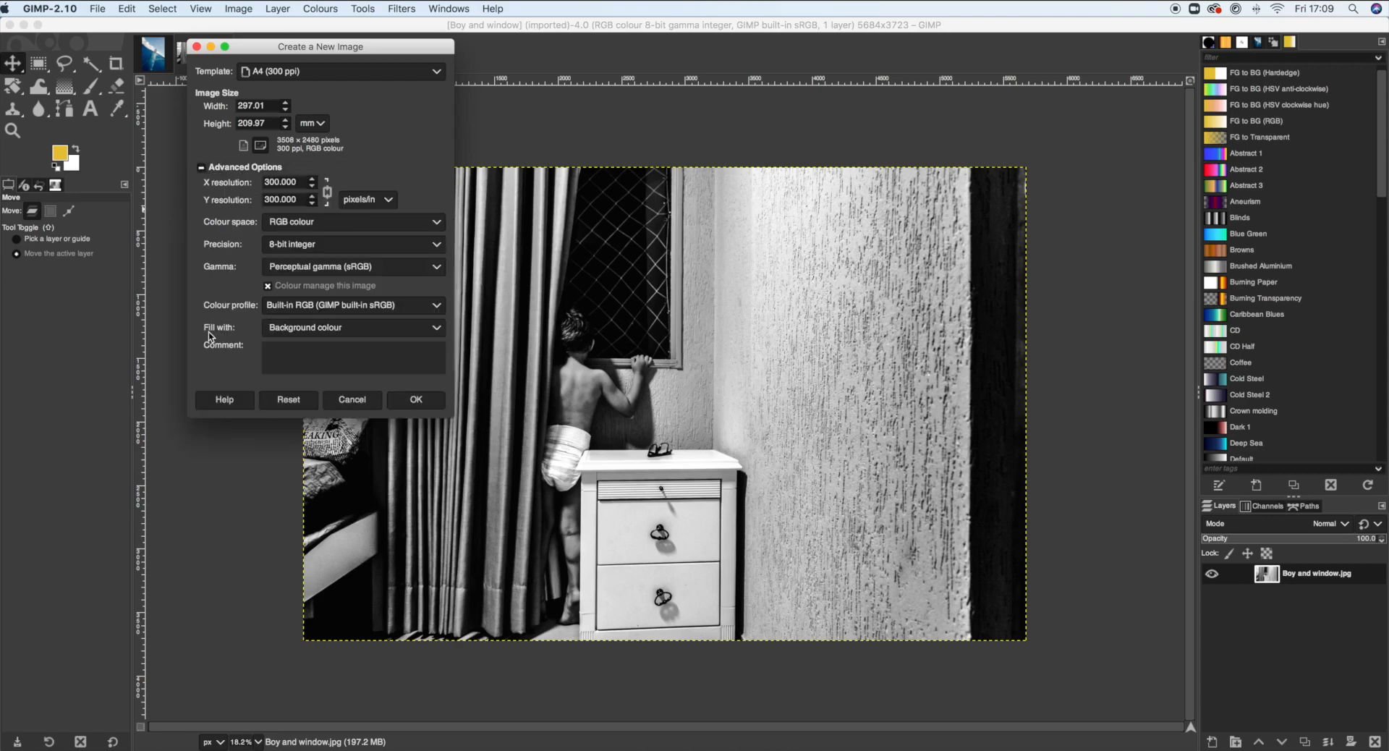
click(280, 336)
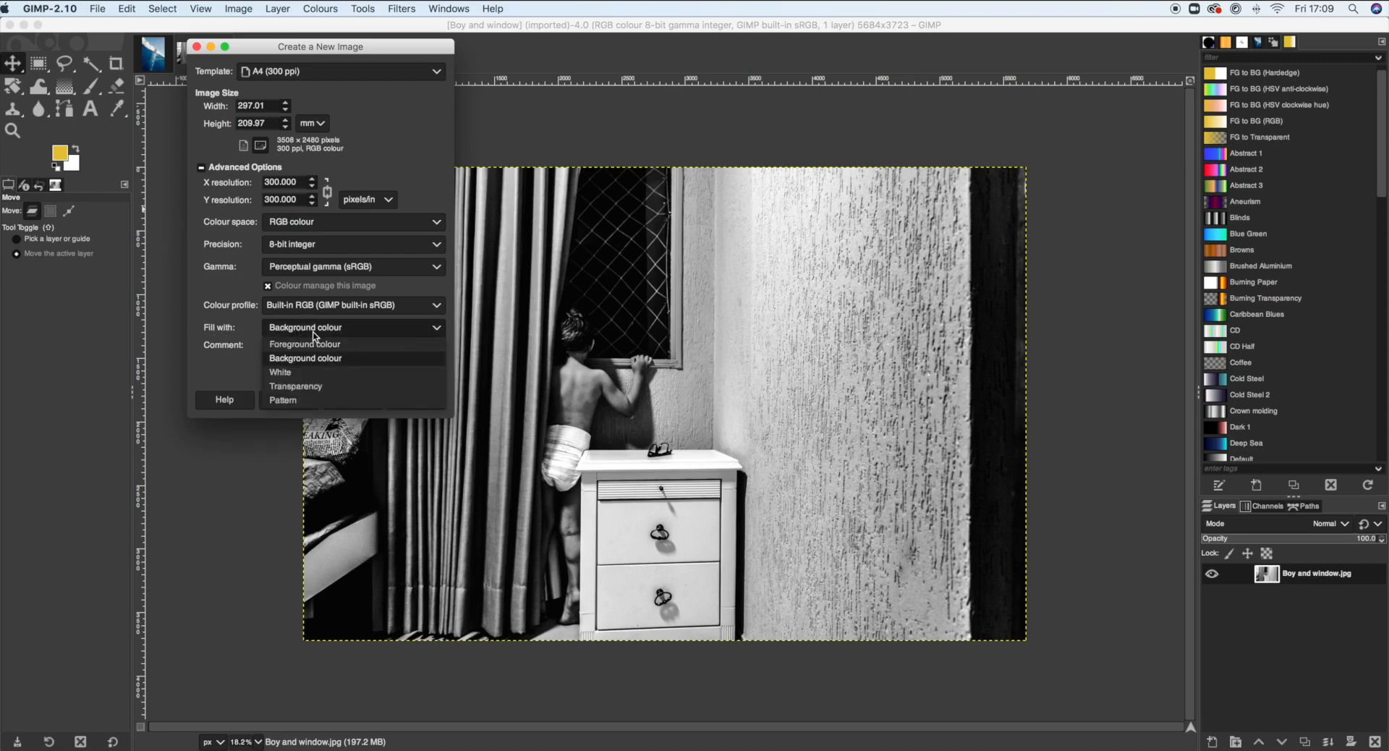
click(295, 387)
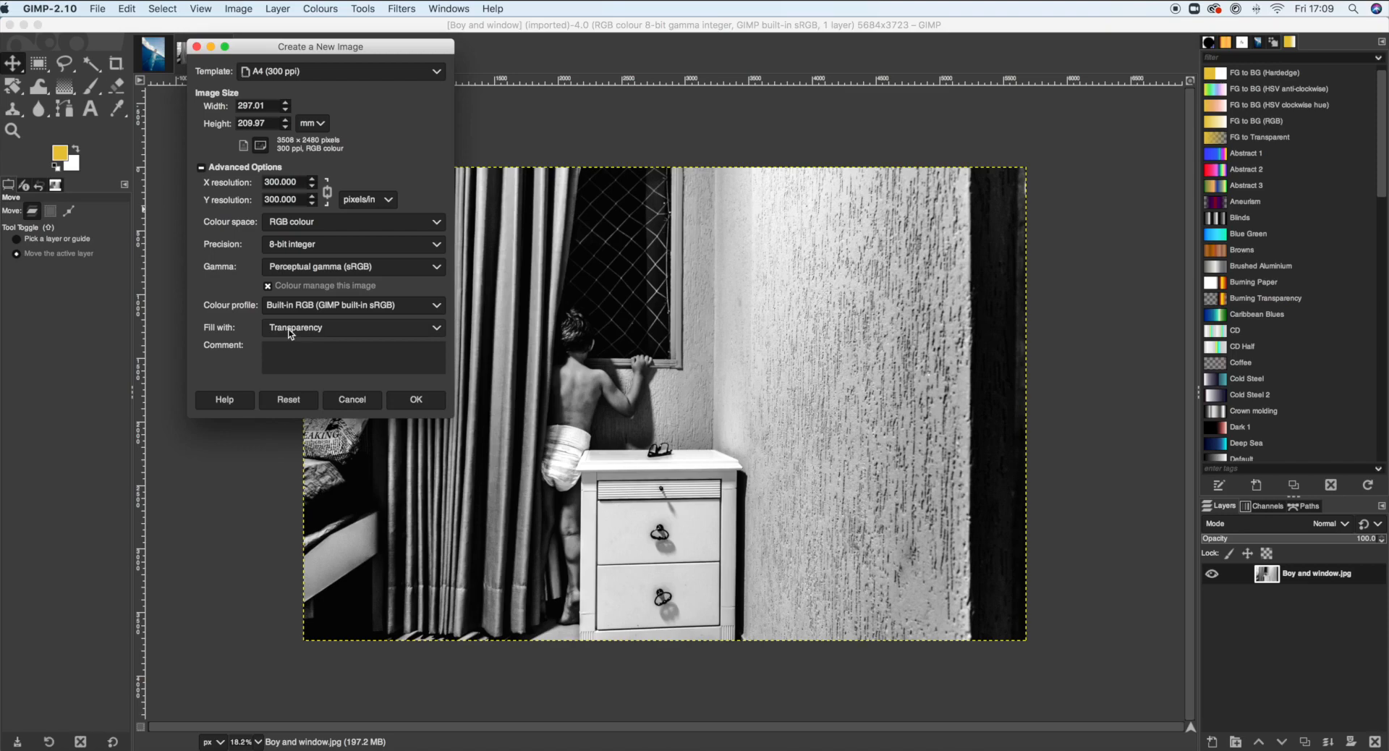
click(418, 403)
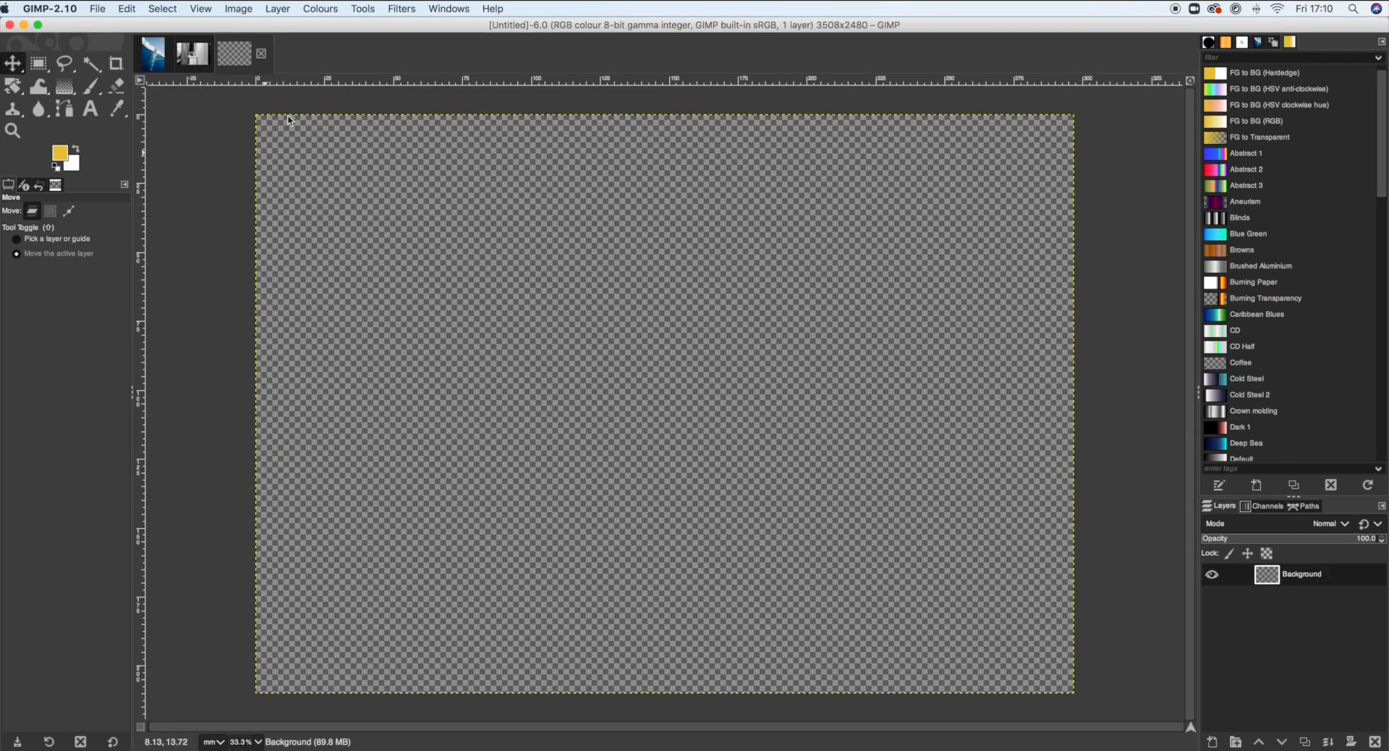
Copy the Boy and window picture into the blank A4 image and turn the pasted floating selection into a new layer.
click(193, 58)
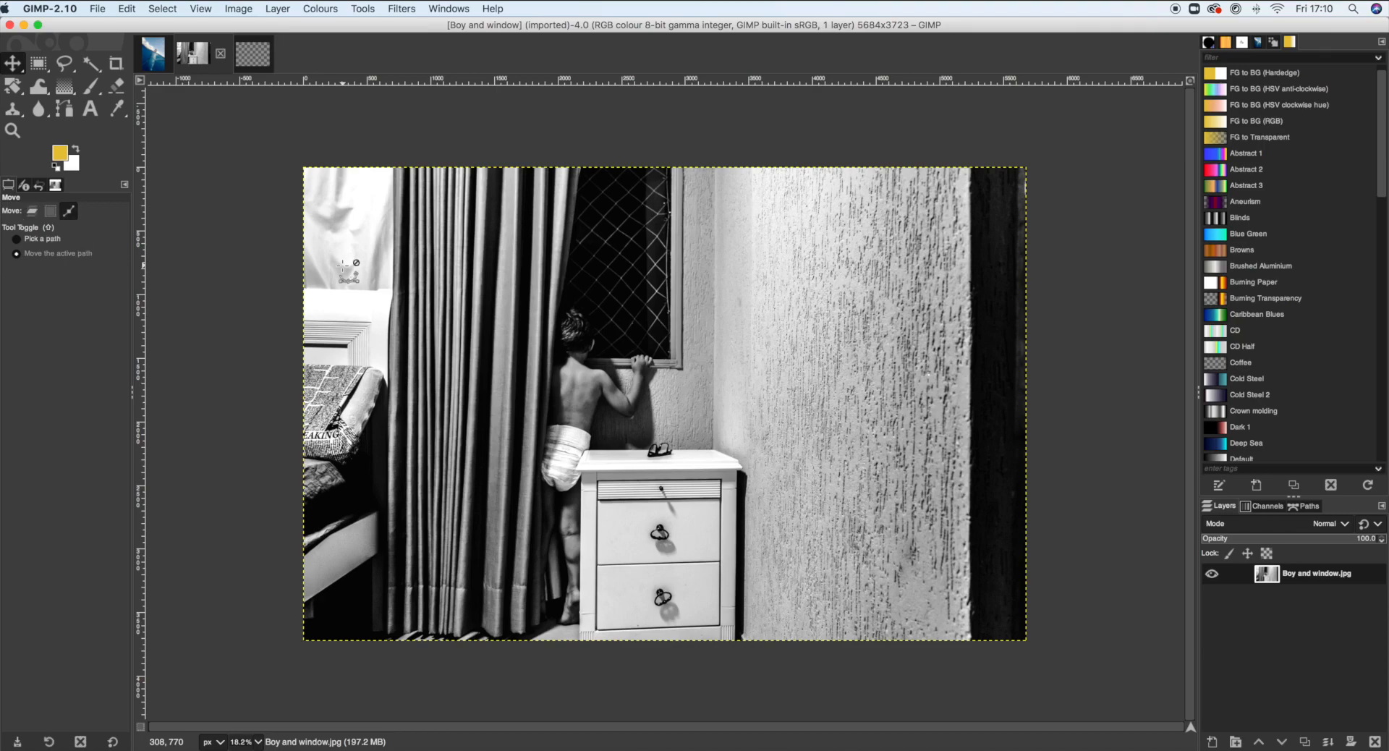
key(super+c)
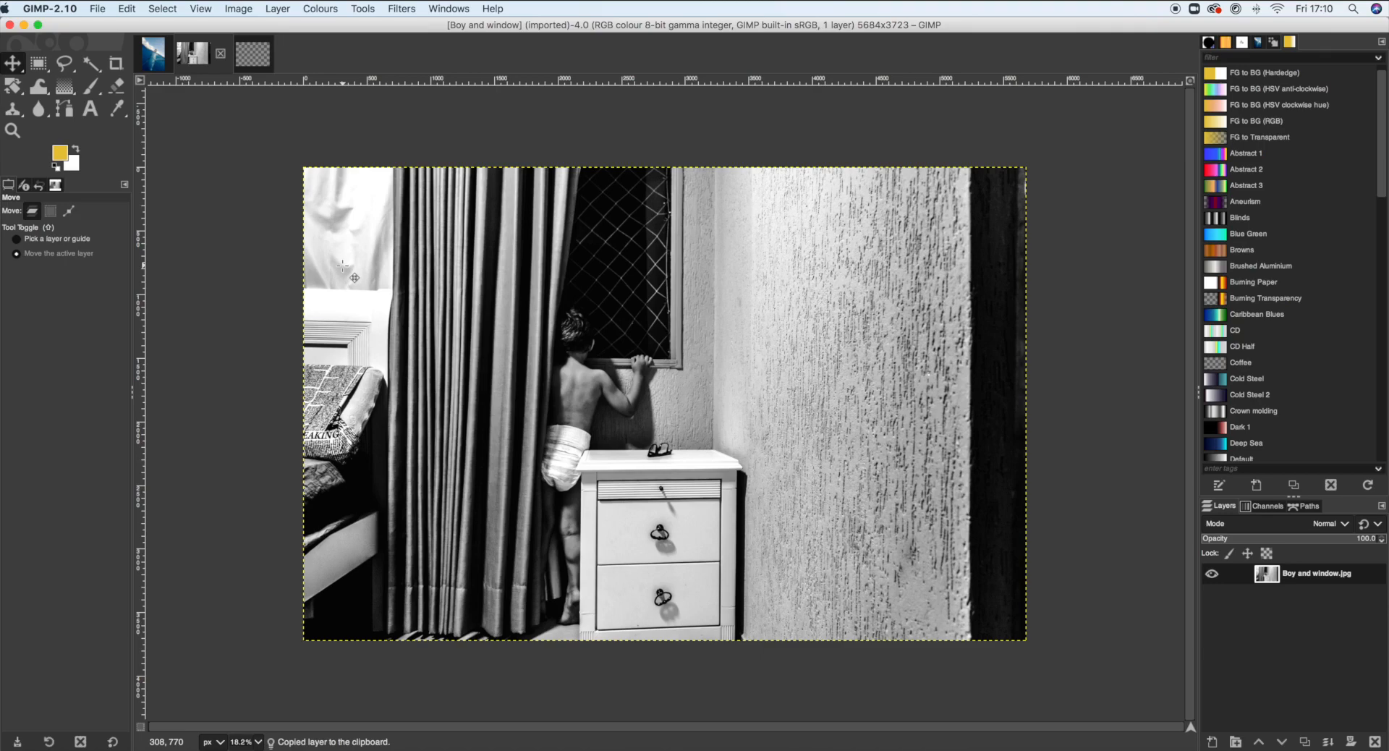
click(256, 66)
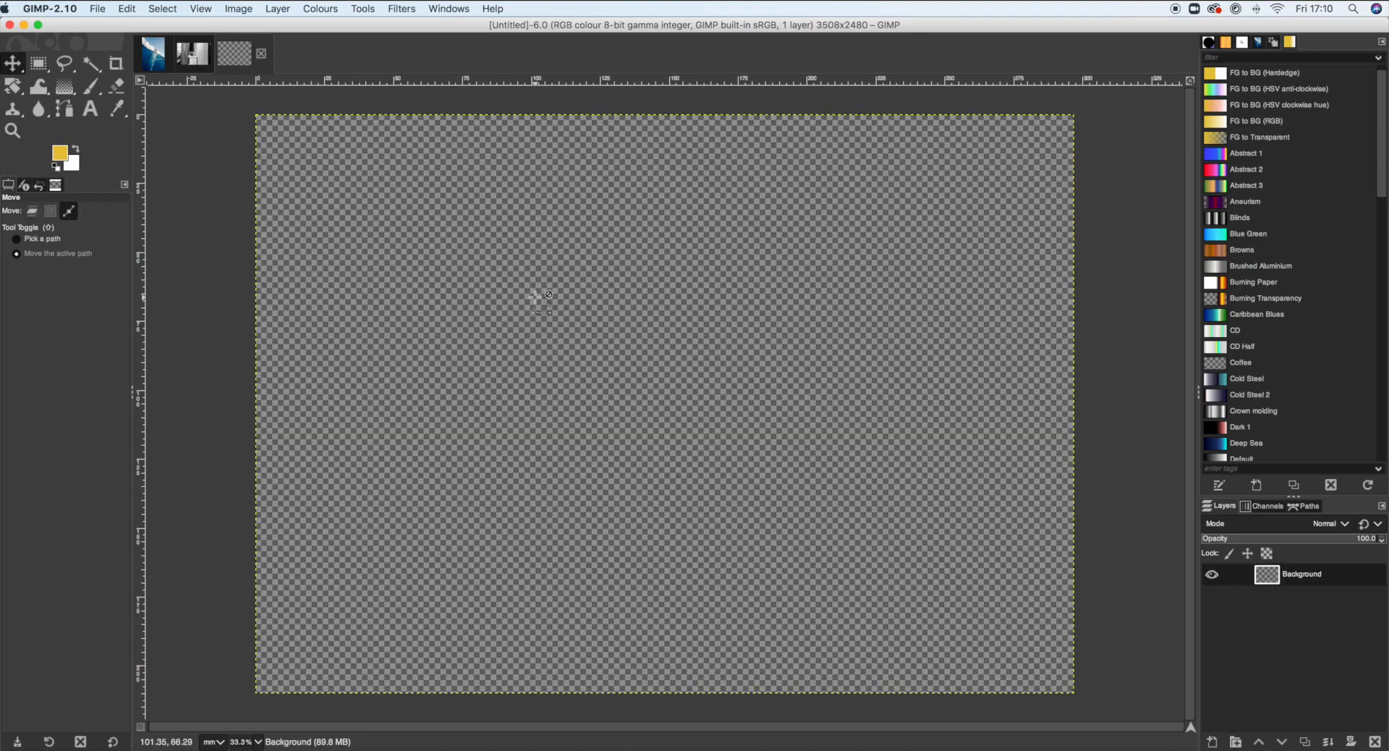
key(super+v)
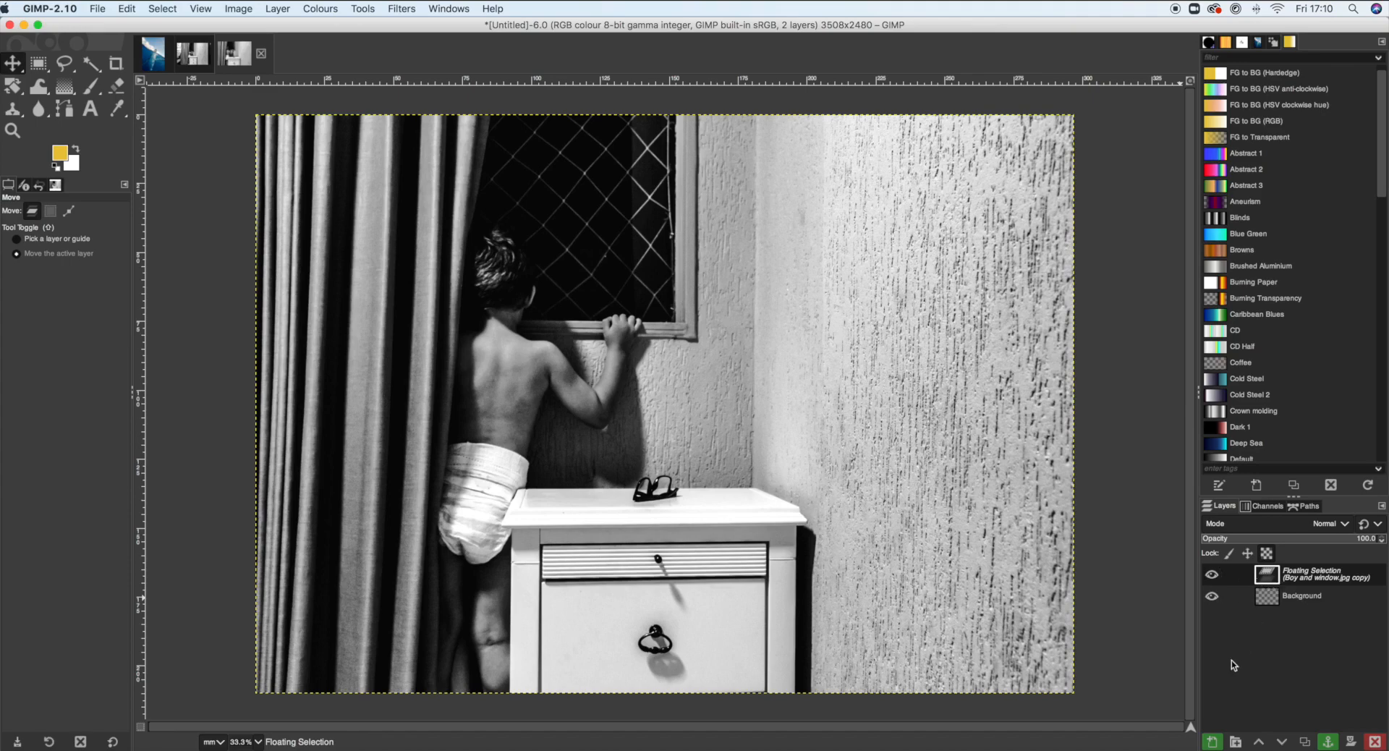
click(1213, 743)
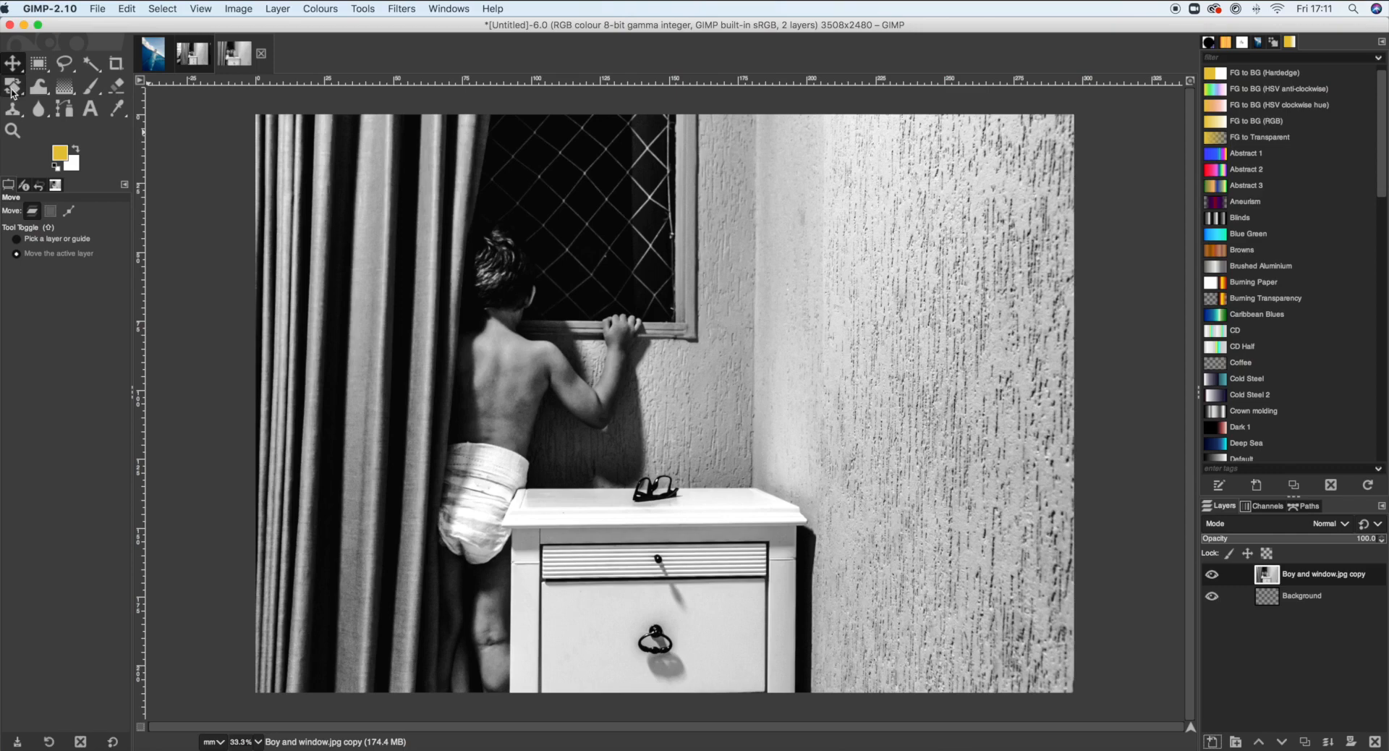
Scale the Boy and window layer proportionally to about 325 × 213 mm and position it to cover the whole canvas.
drag(11, 89, 81, 141)
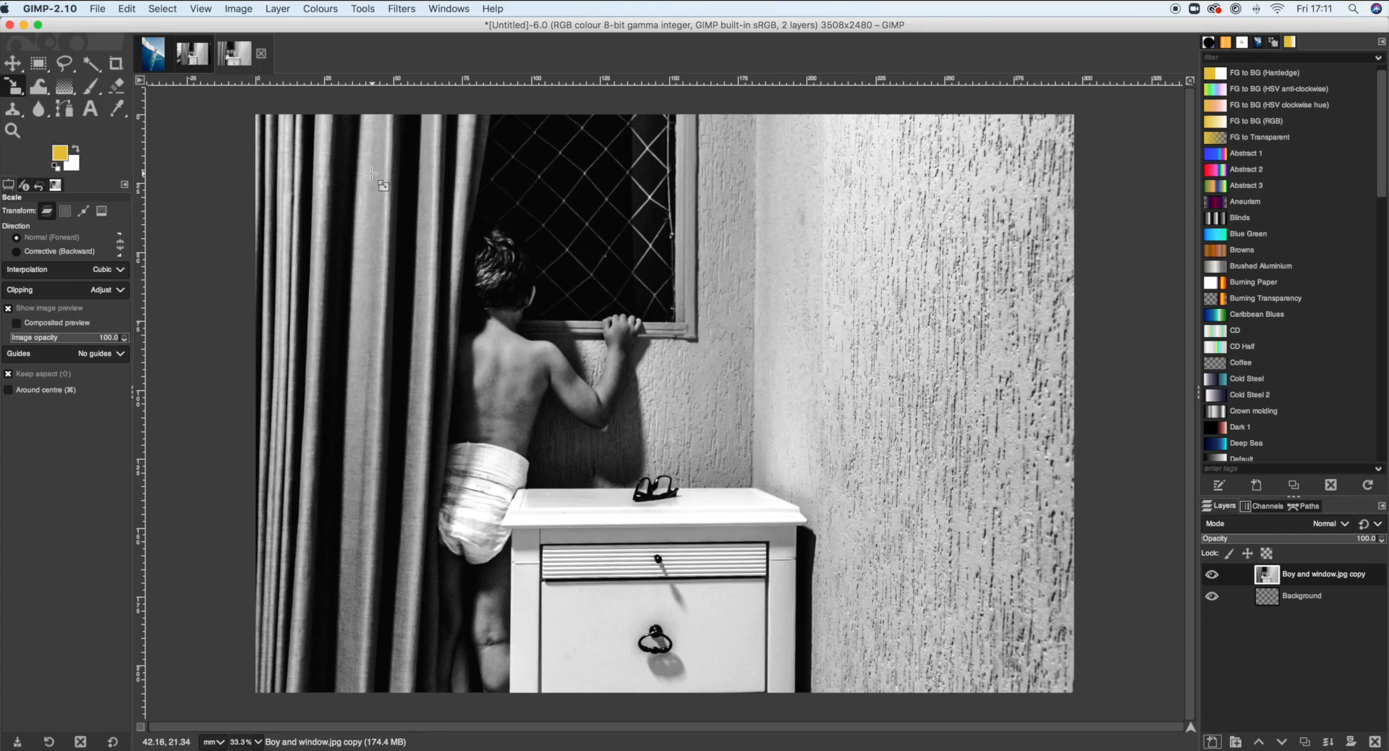
drag(358, 167, 828, 571)
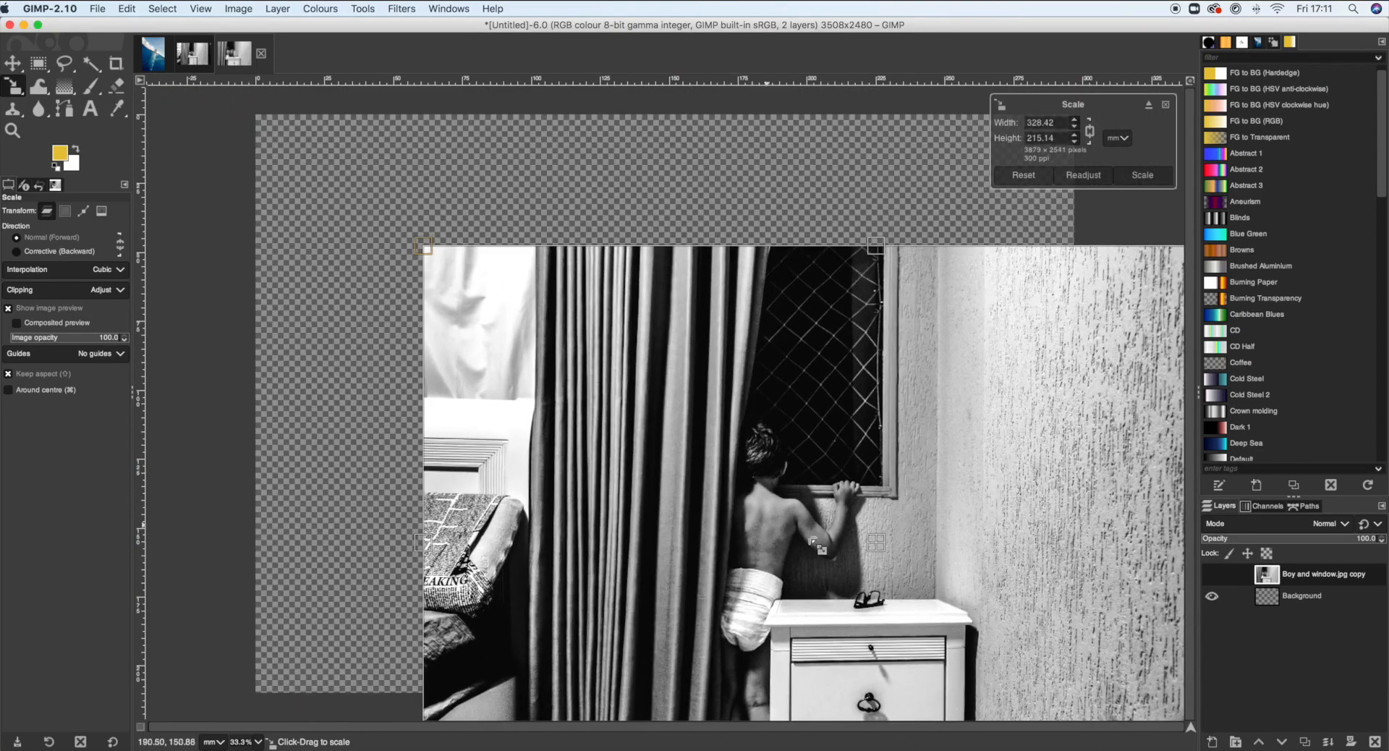
drag(589, 324, 665, 371)
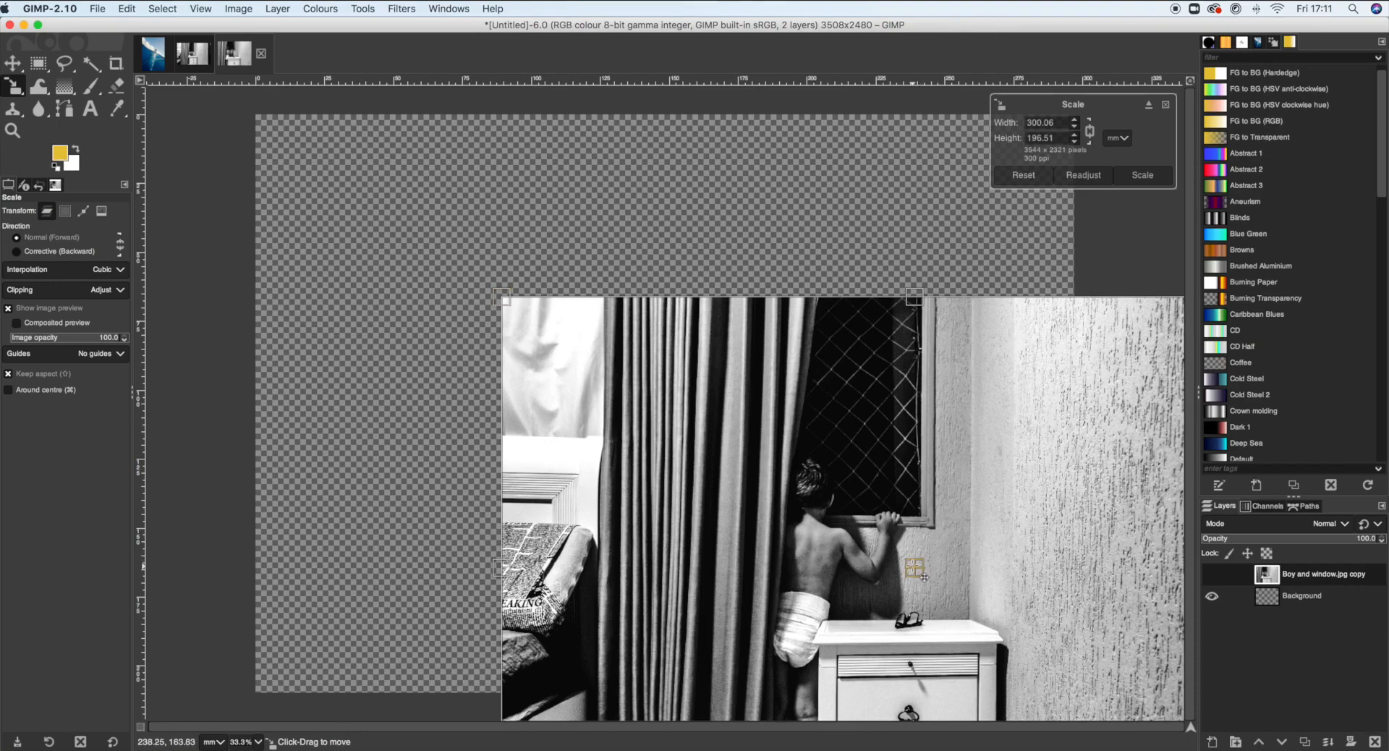
drag(921, 586, 675, 395)
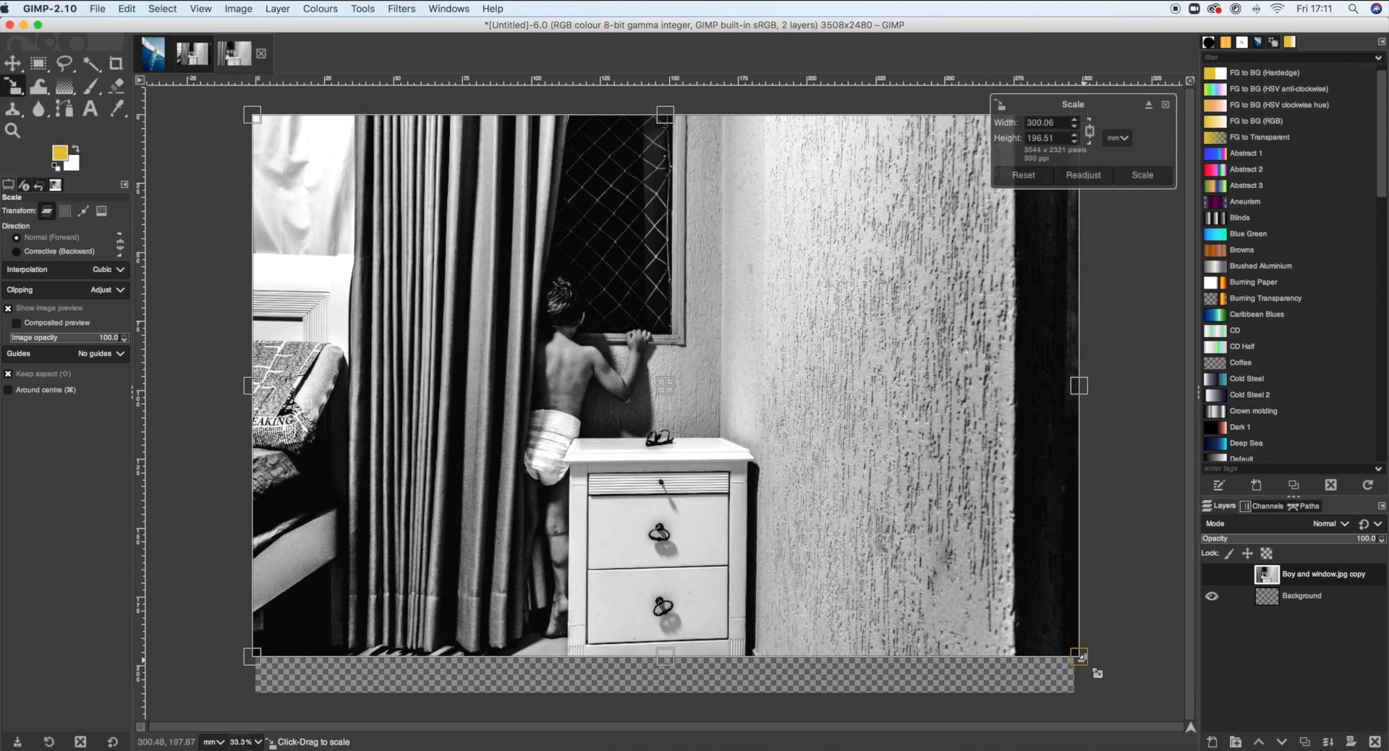
drag(1080, 656, 1144, 703)
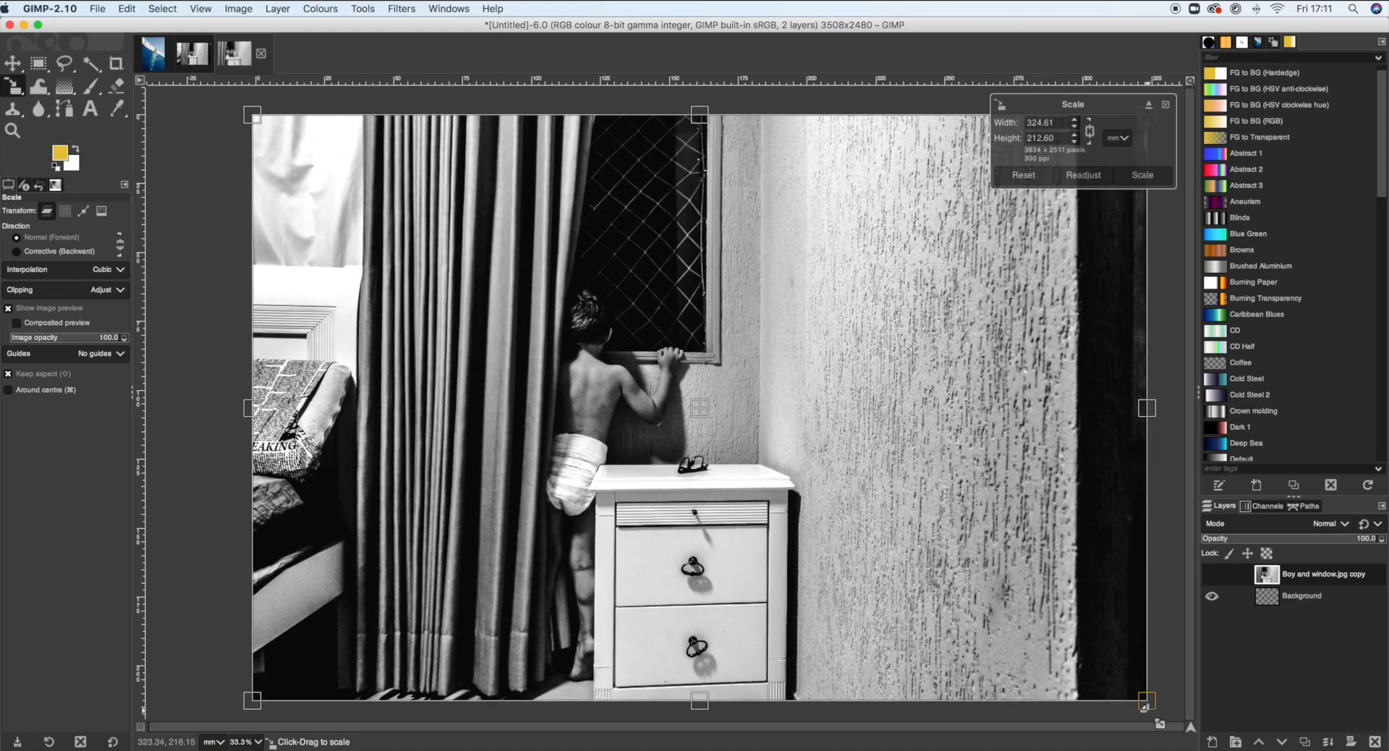
drag(707, 416, 695, 417)
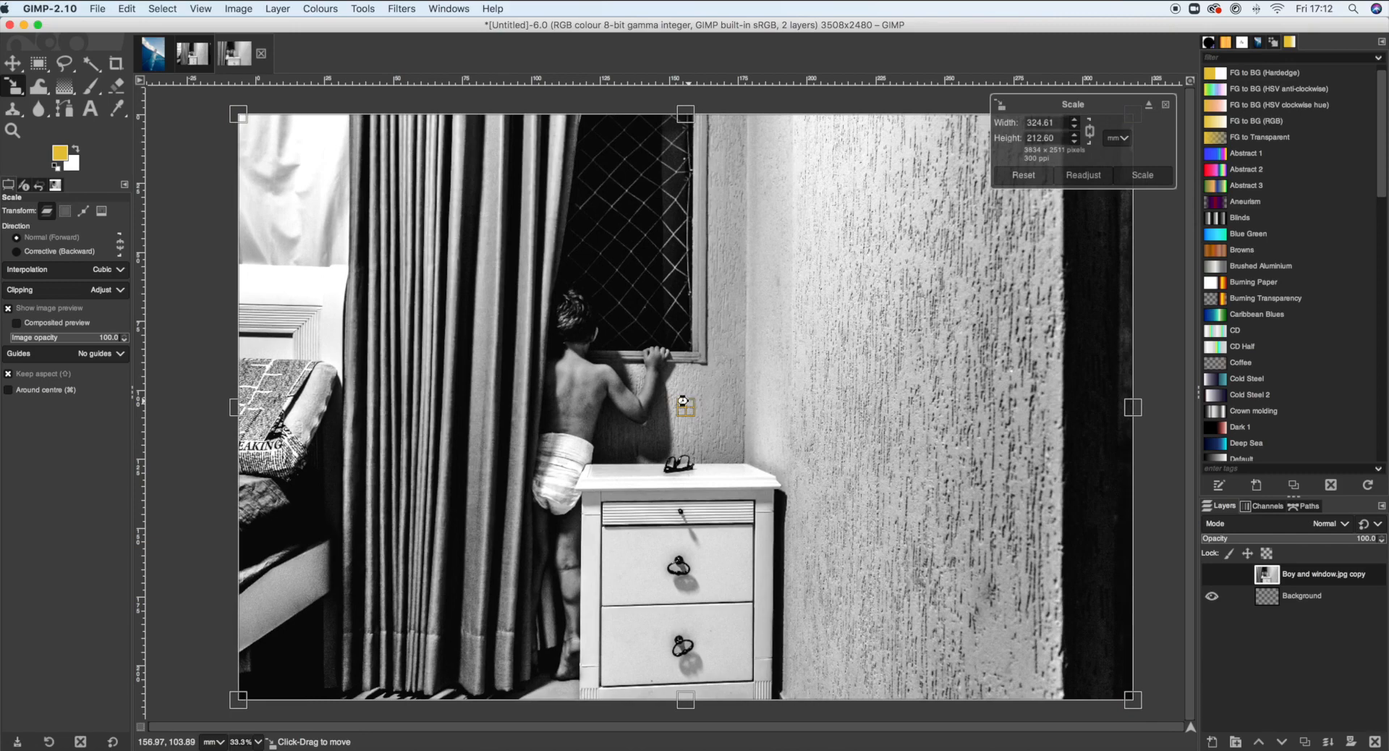
key(Return)
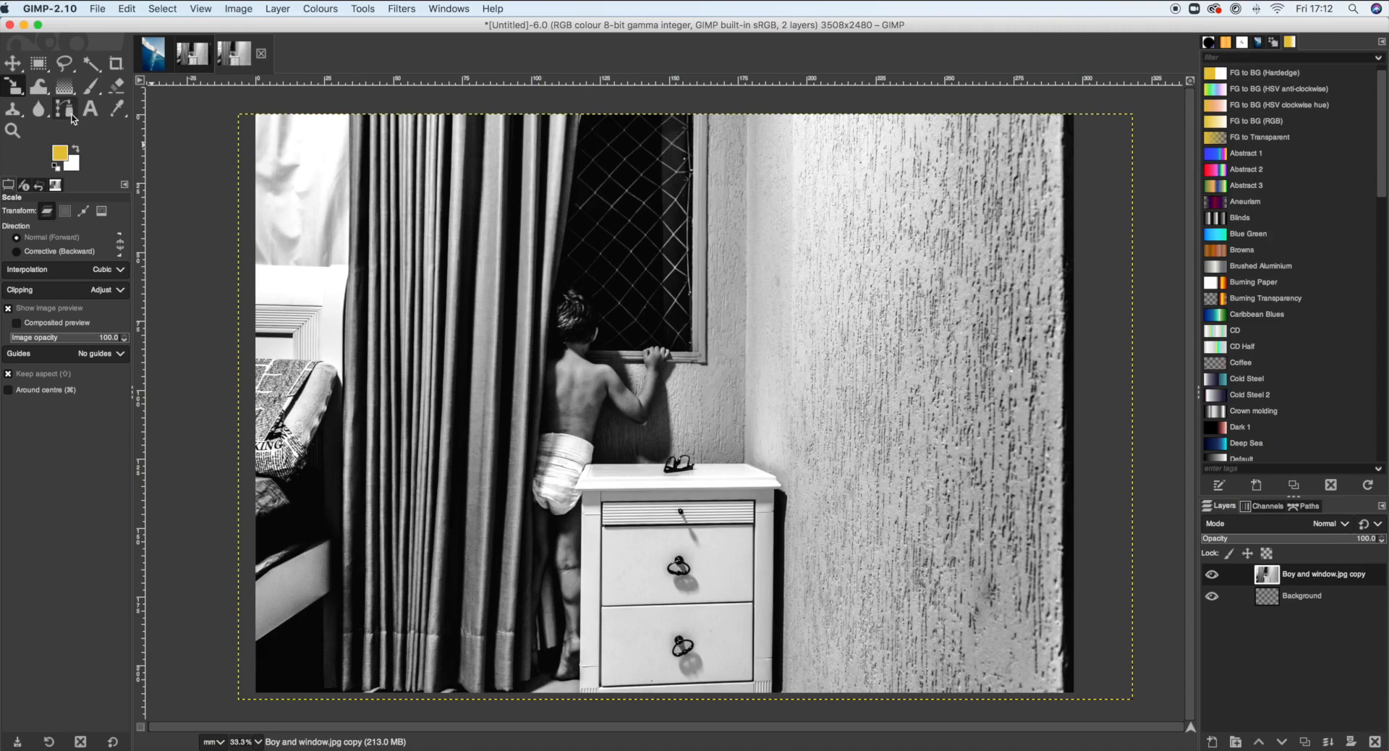
Start a path with the Paths tool along the glass's upper edge and right side, ending beside the boy's hand on the sill.
click(65, 110)
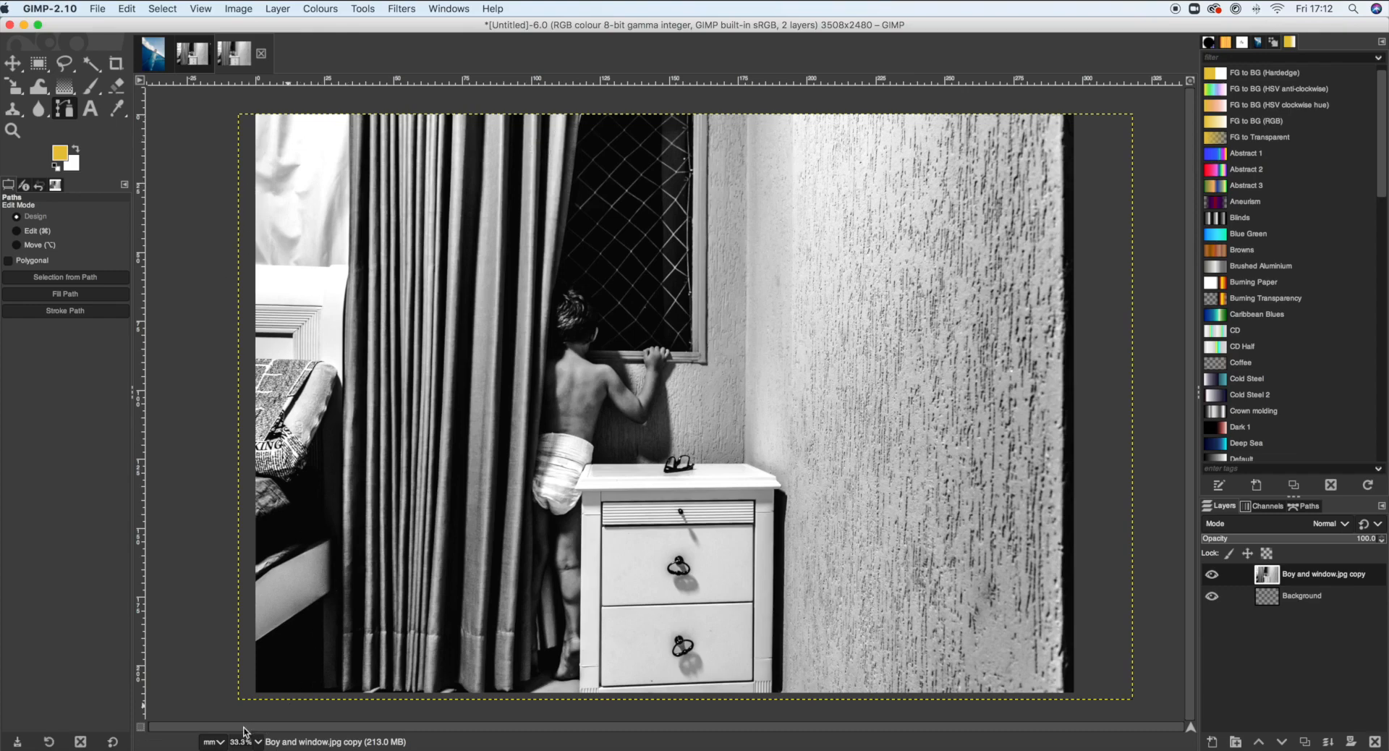
click(259, 742)
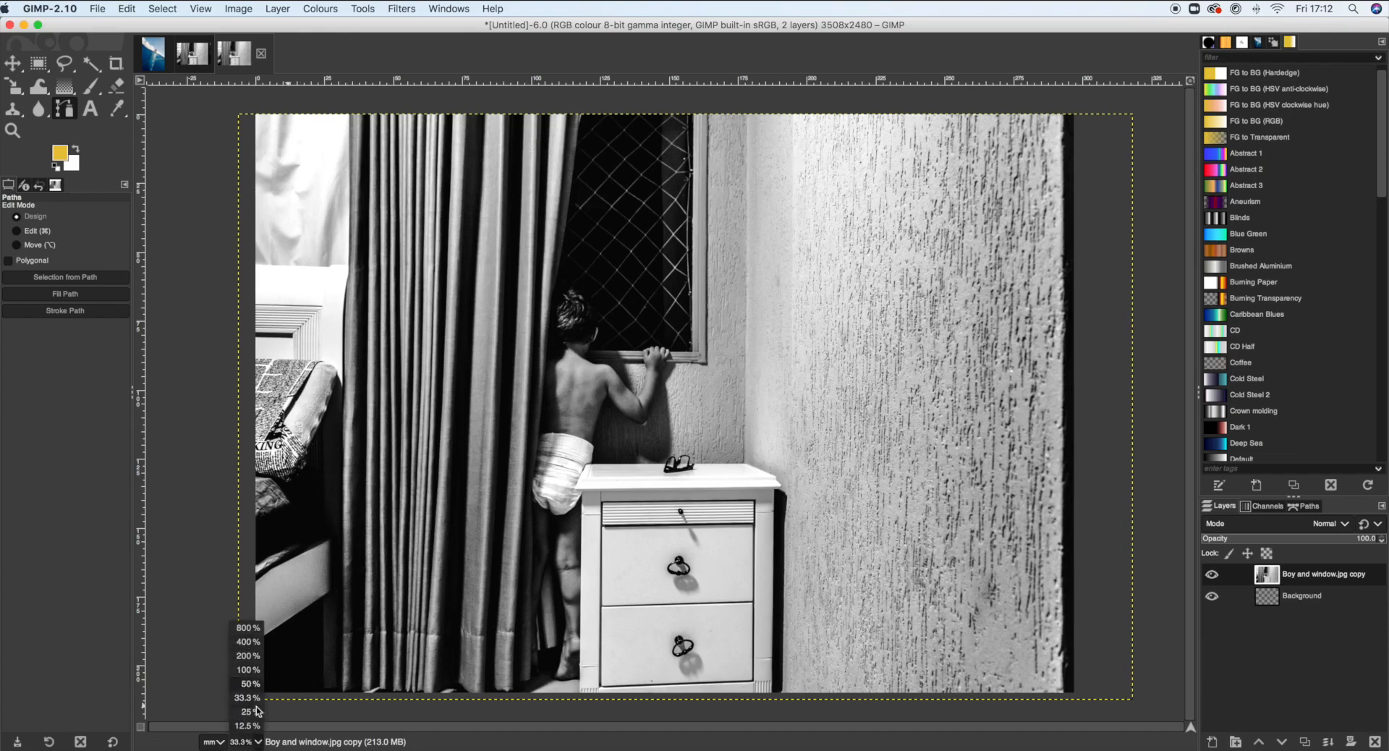
click(23, 133)
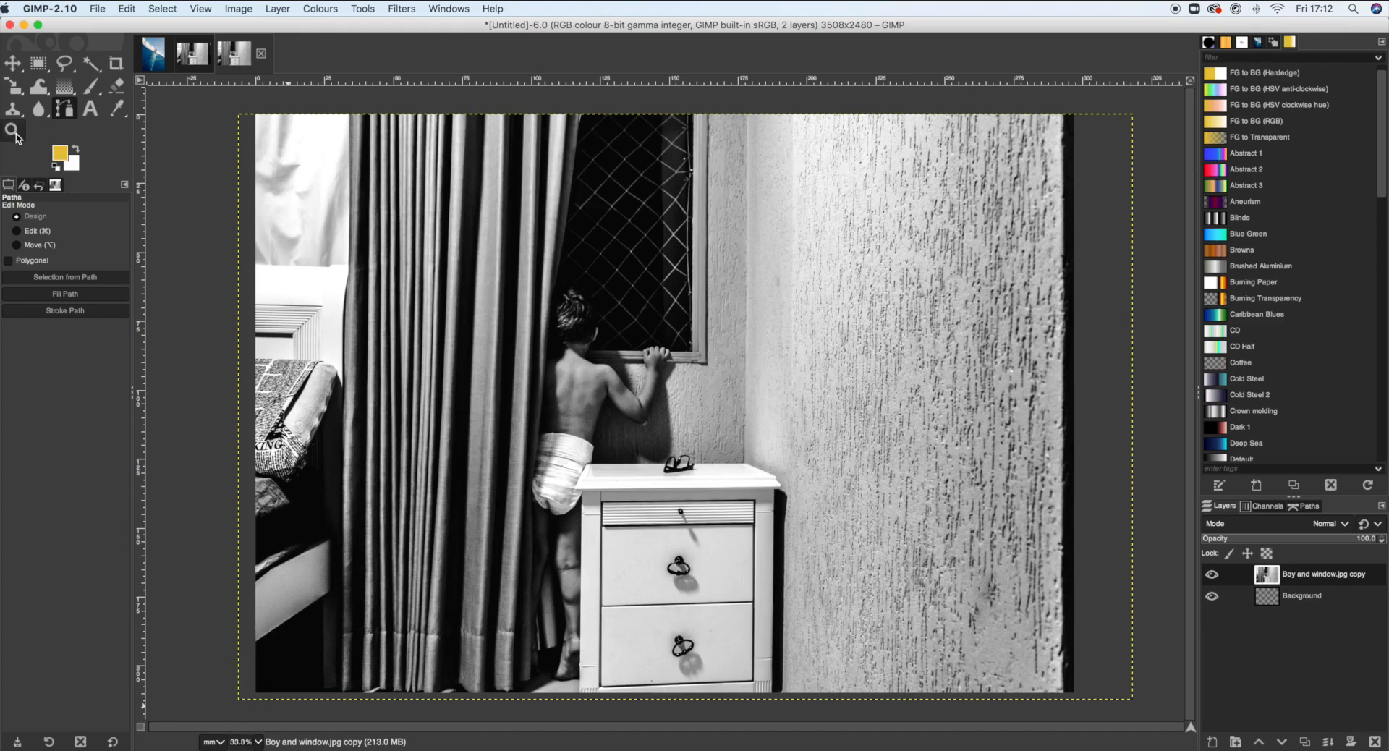
click(20, 131)
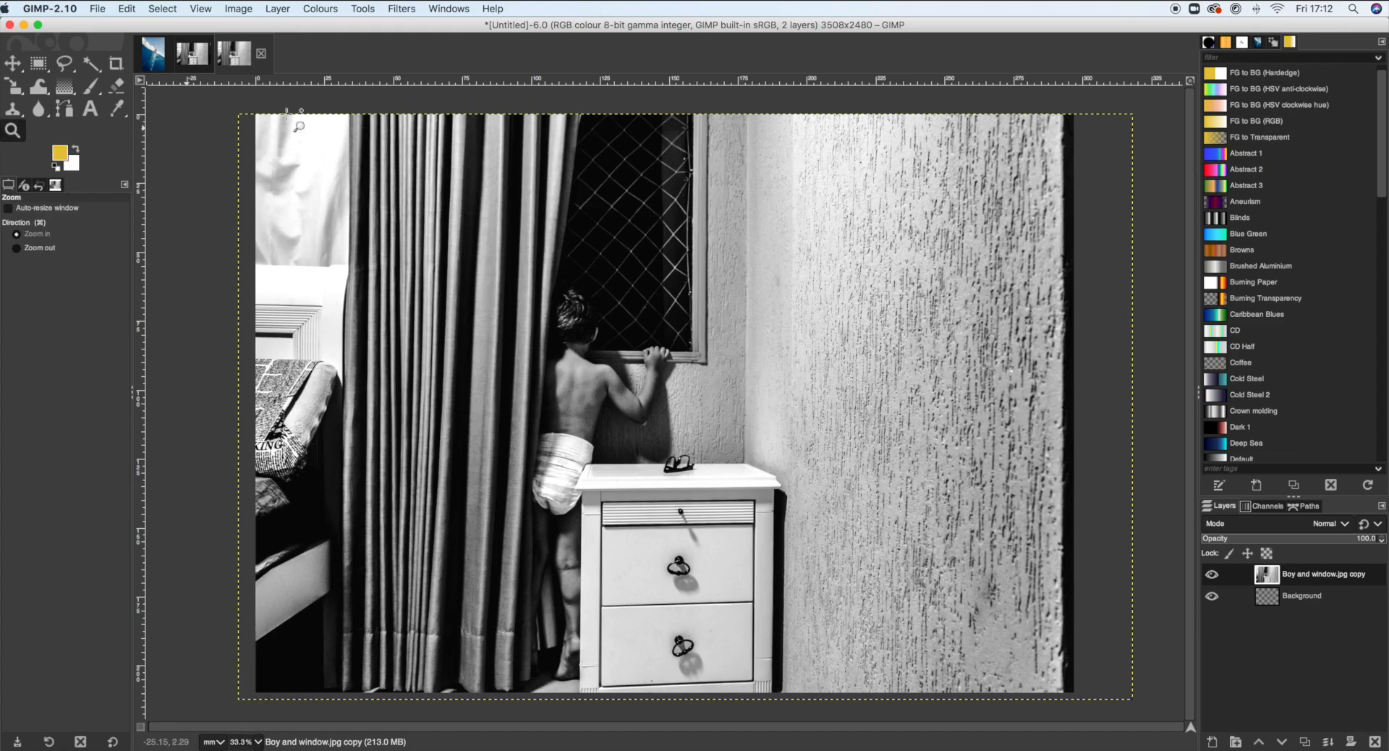
drag(520, 104, 741, 368)
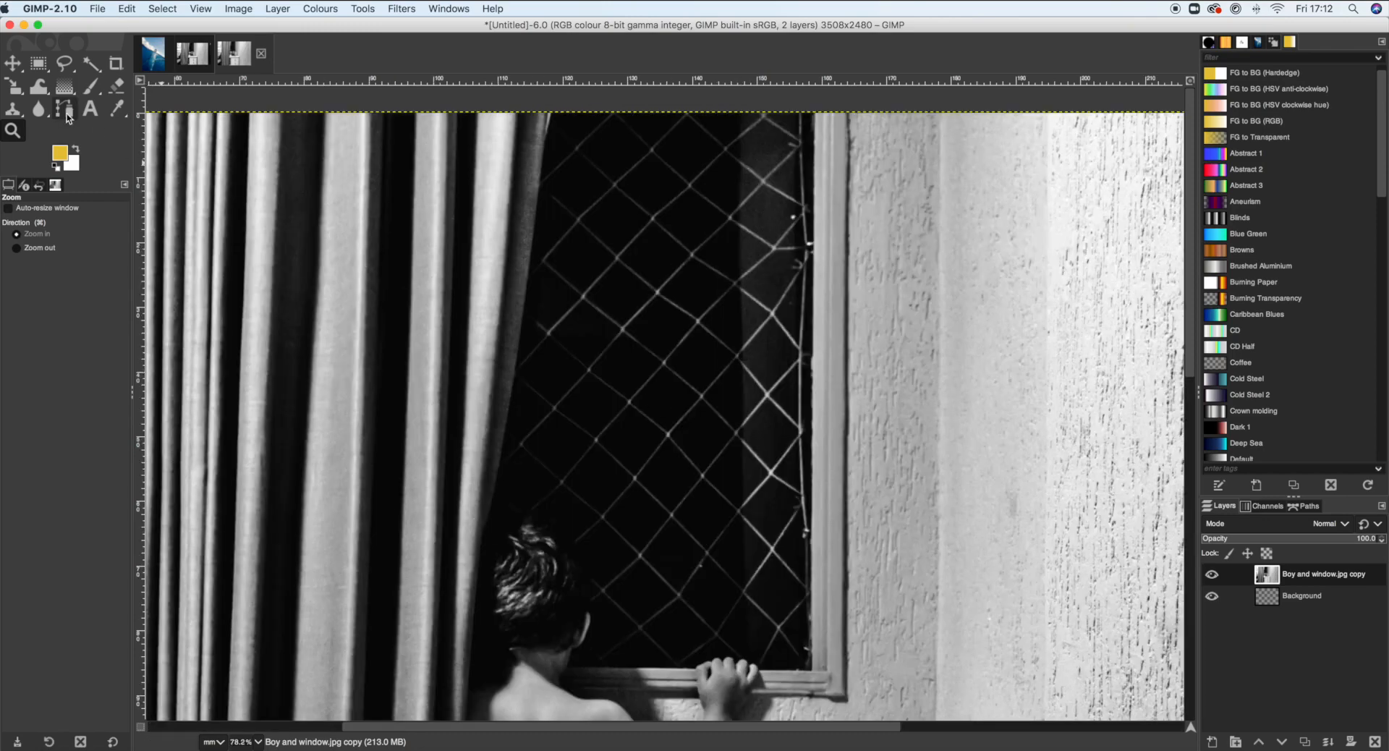
click(65, 109)
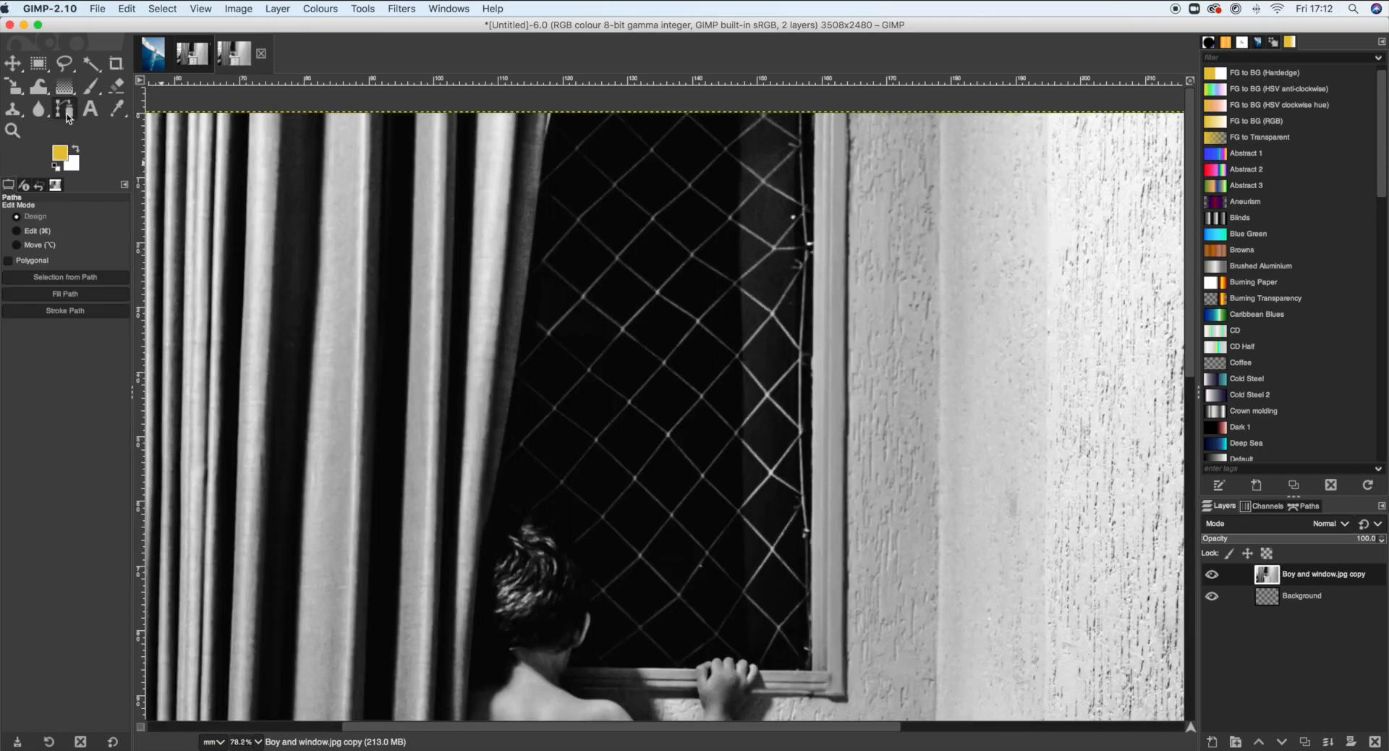
click(552, 112)
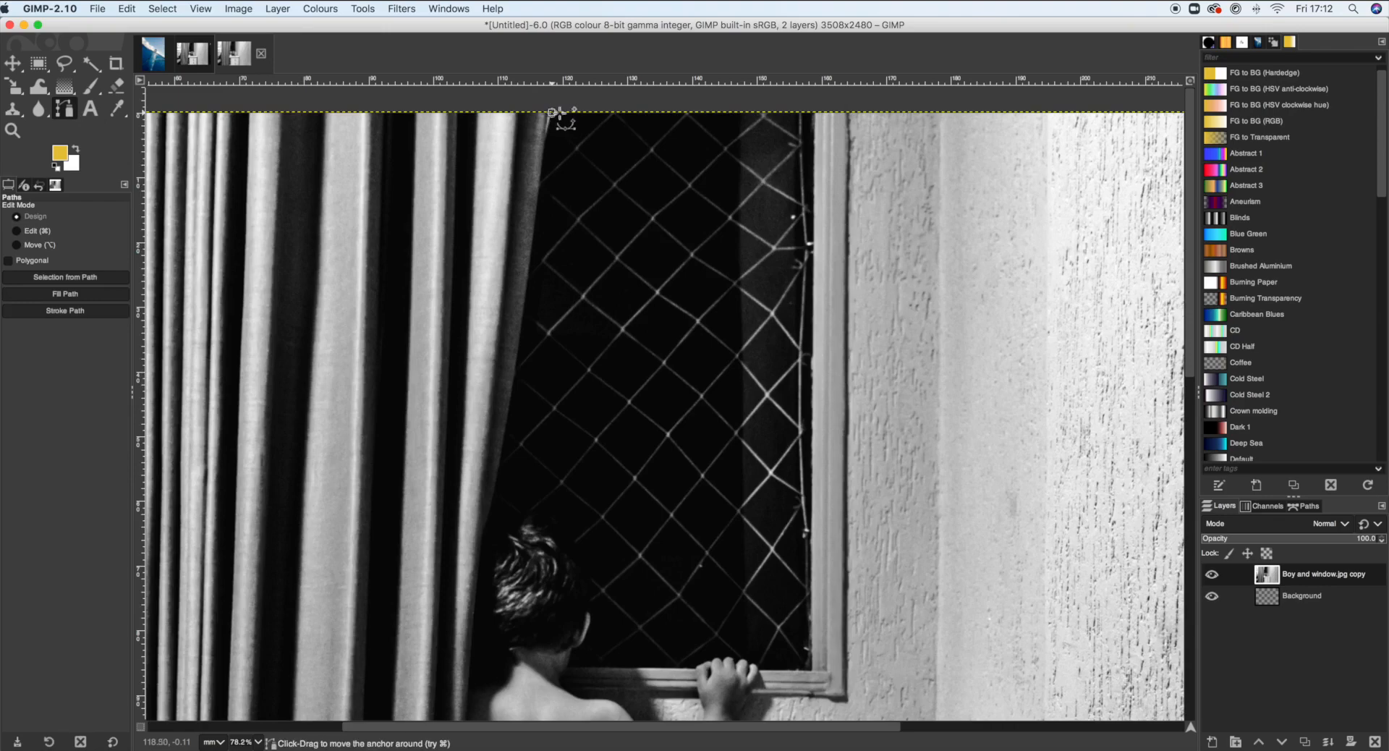
click(815, 113)
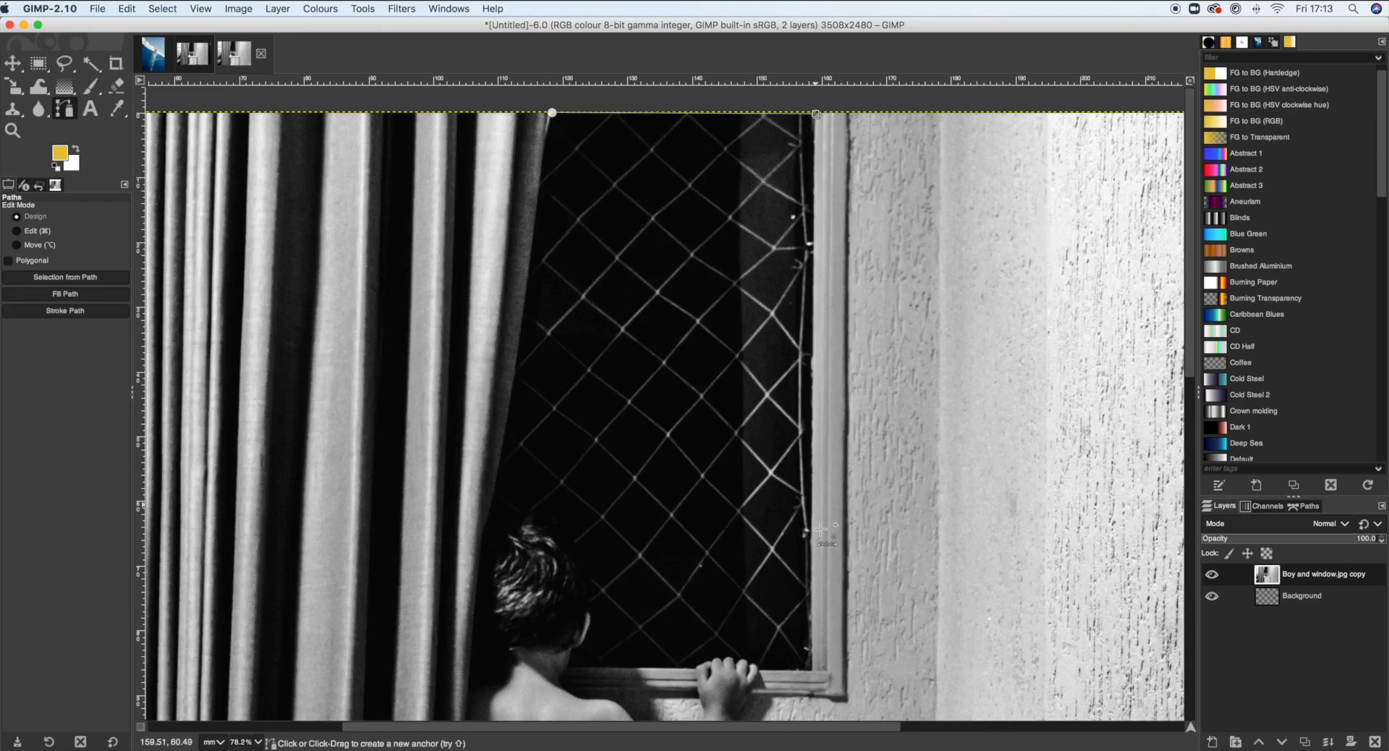
click(813, 672)
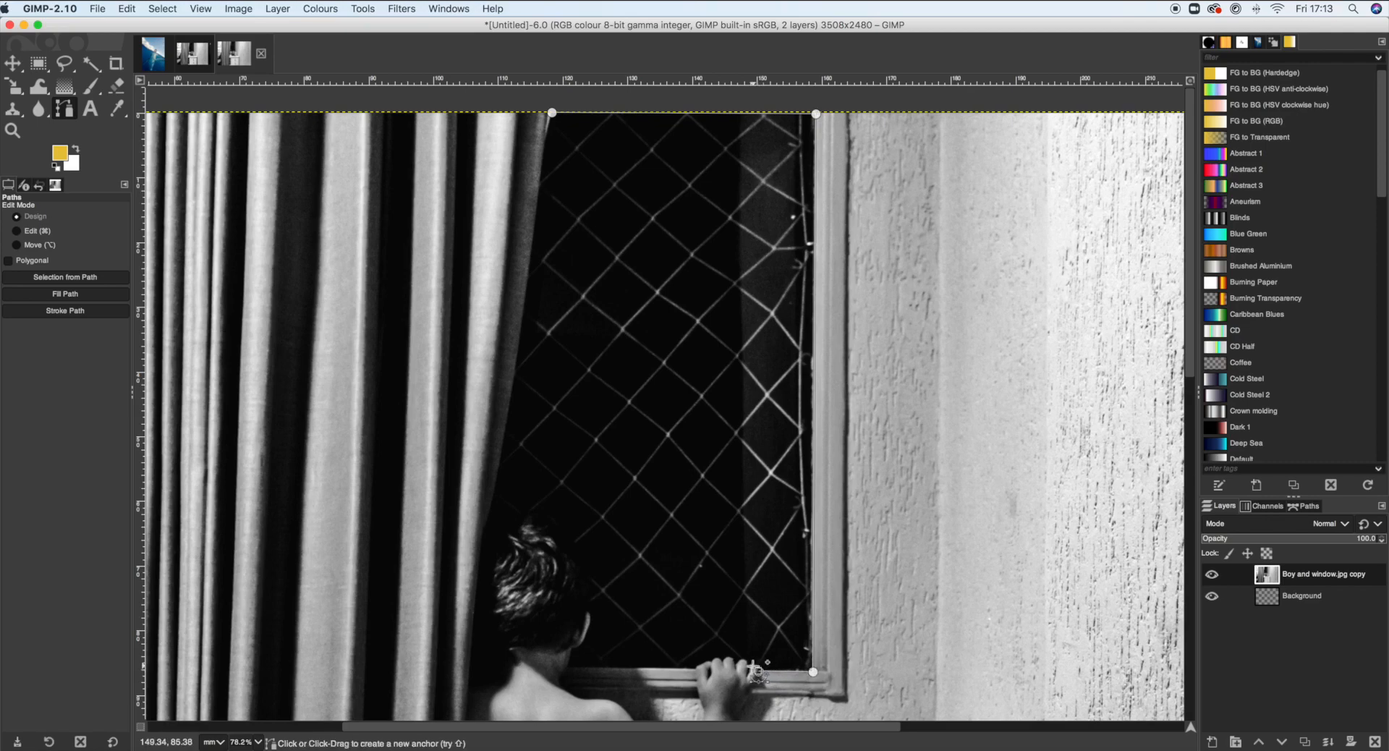
click(755, 671)
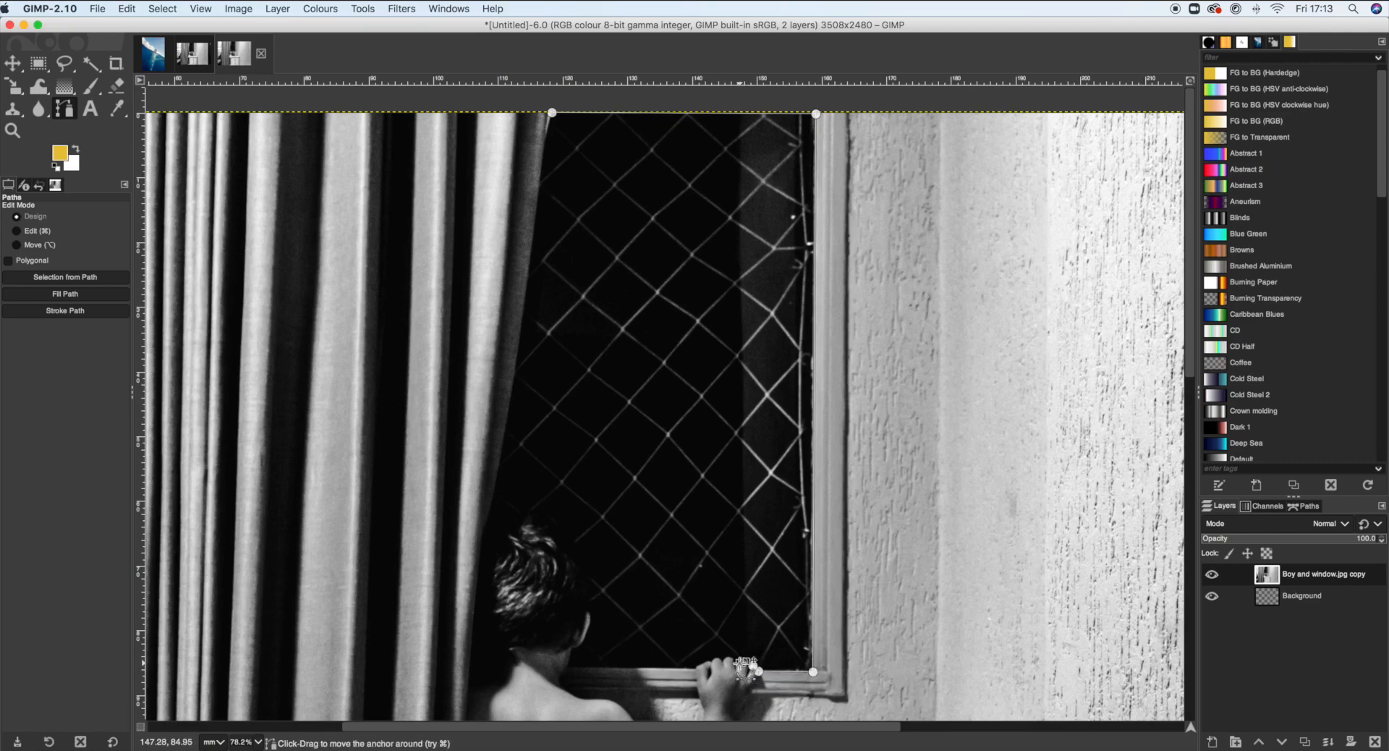
Continue the path around the tops of the boy's fingers on the window sill.
click(246, 742)
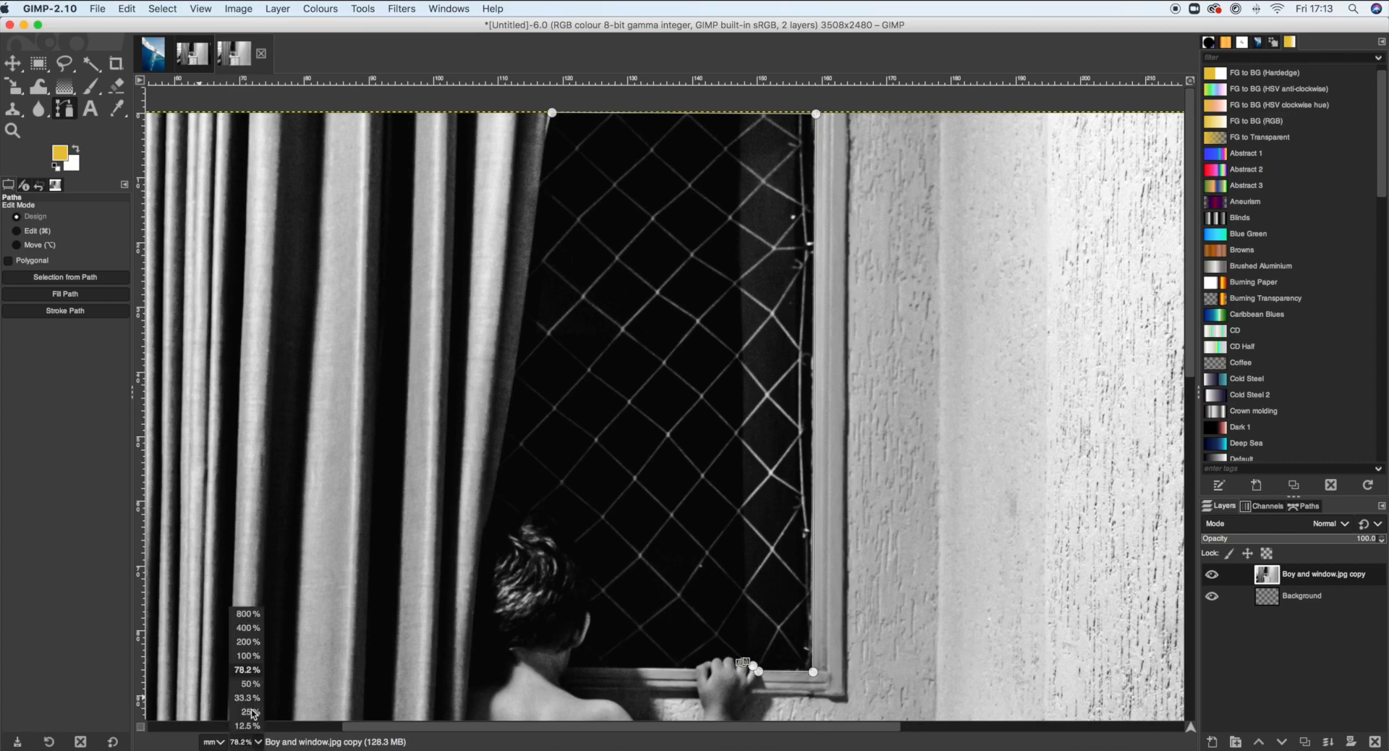
click(246, 641)
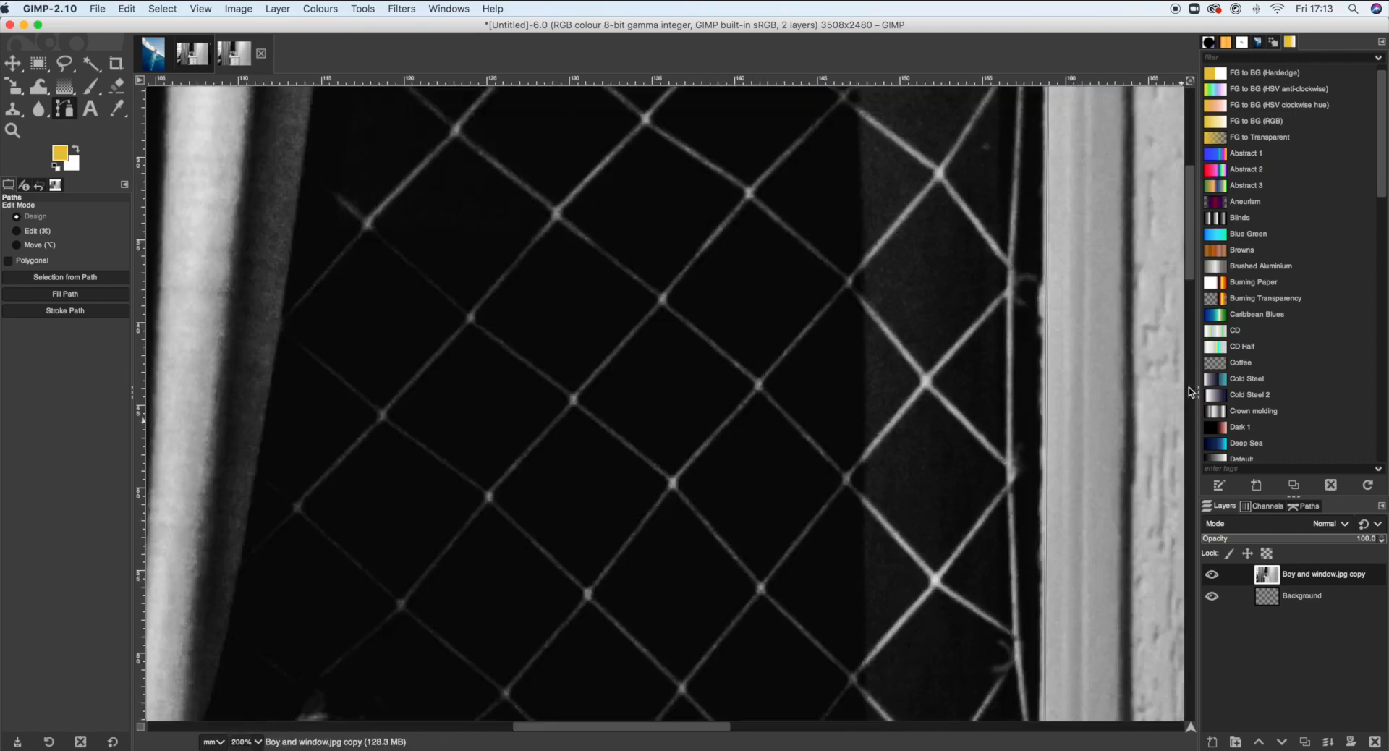
drag(1188, 246, 1197, 373)
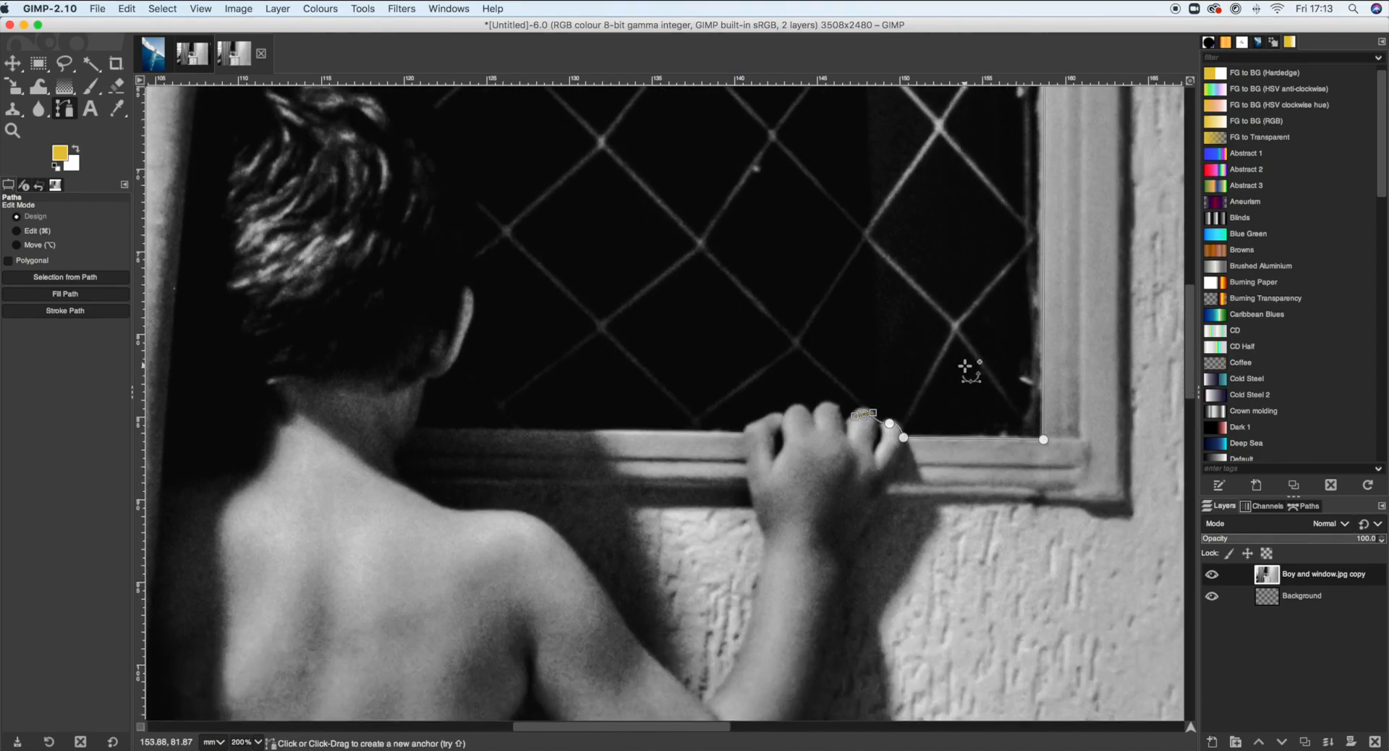
click(868, 410)
click(846, 423)
click(835, 405)
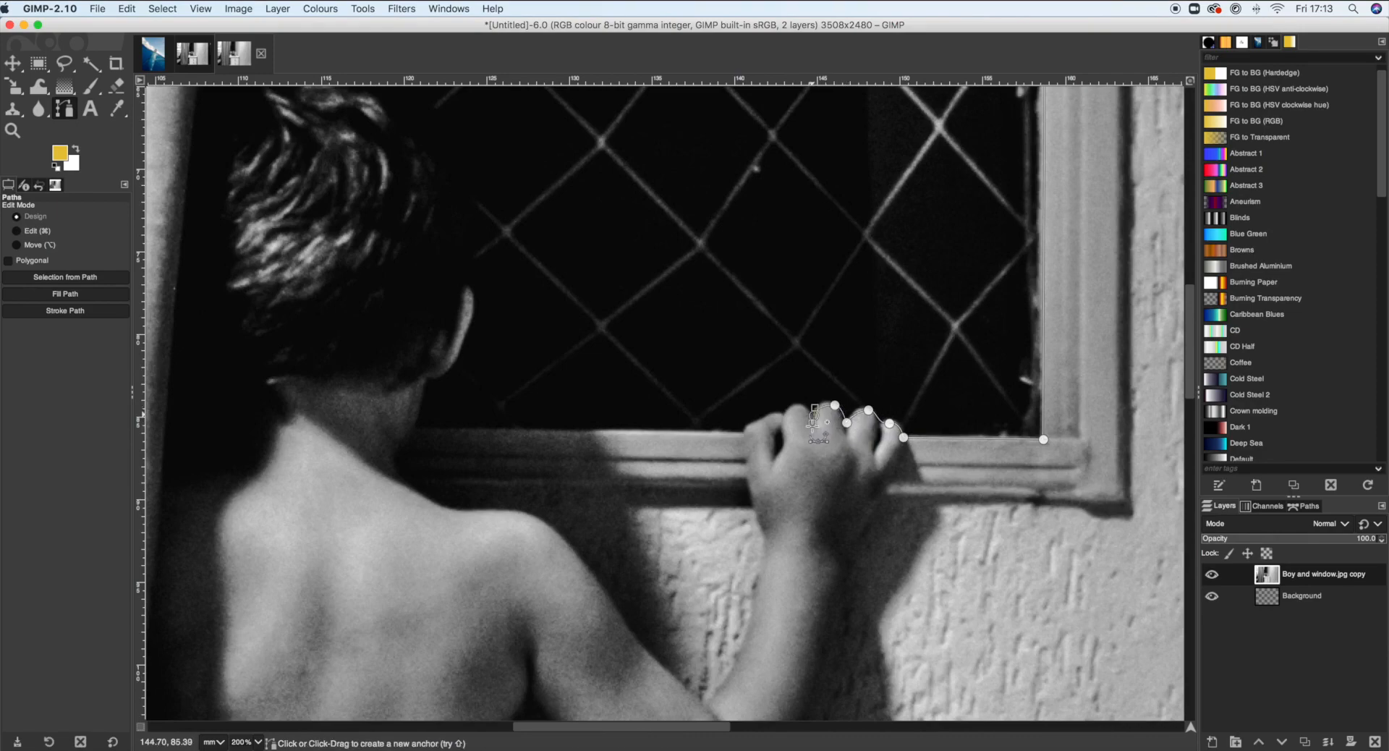
click(813, 415)
click(796, 407)
click(777, 414)
click(764, 421)
Extend the path along the sill to the boy's neck and up around his ear.
click(414, 428)
click(426, 384)
drag(457, 351, 474, 329)
click(473, 311)
click(470, 288)
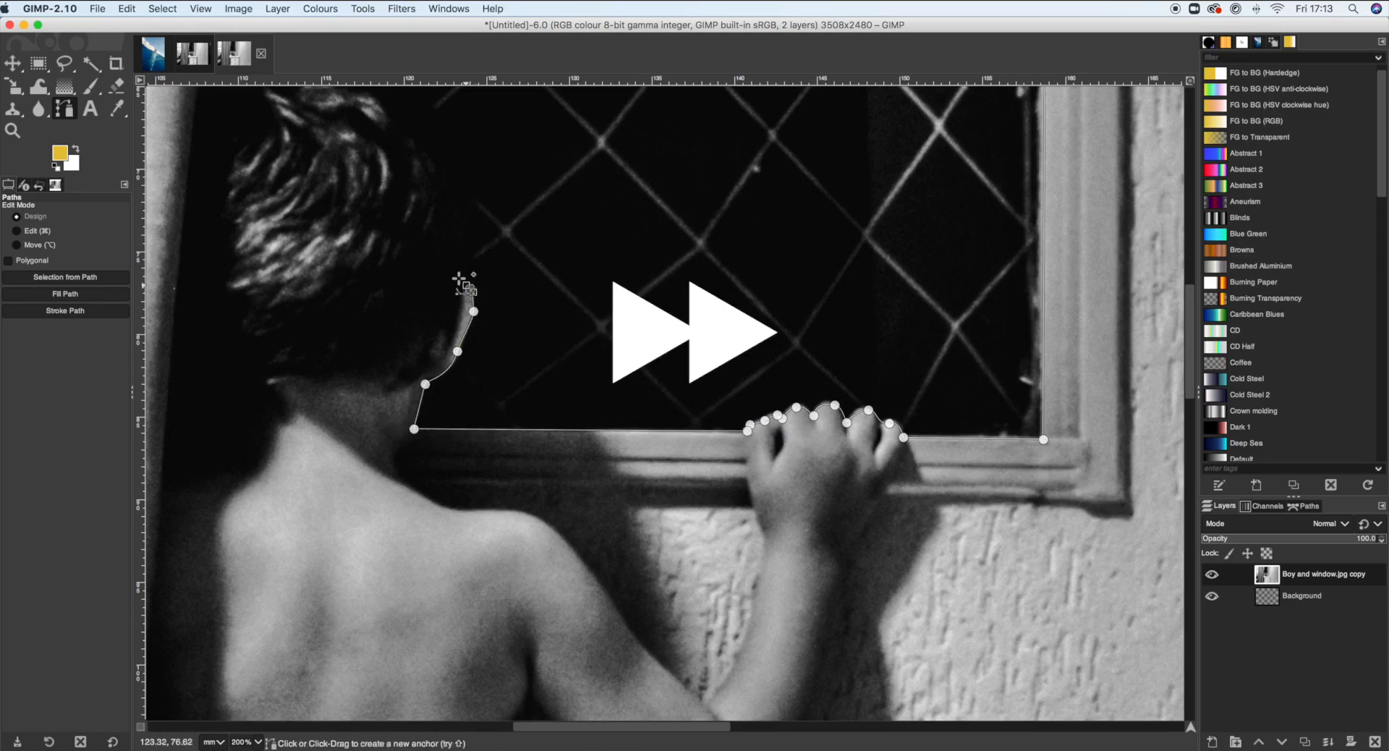
click(457, 275)
Trace the path in curves over the boy's hair to where his head meets the curtain.
drag(1189, 352, 1189, 324)
drag(461, 325, 452, 292)
drag(421, 251, 400, 242)
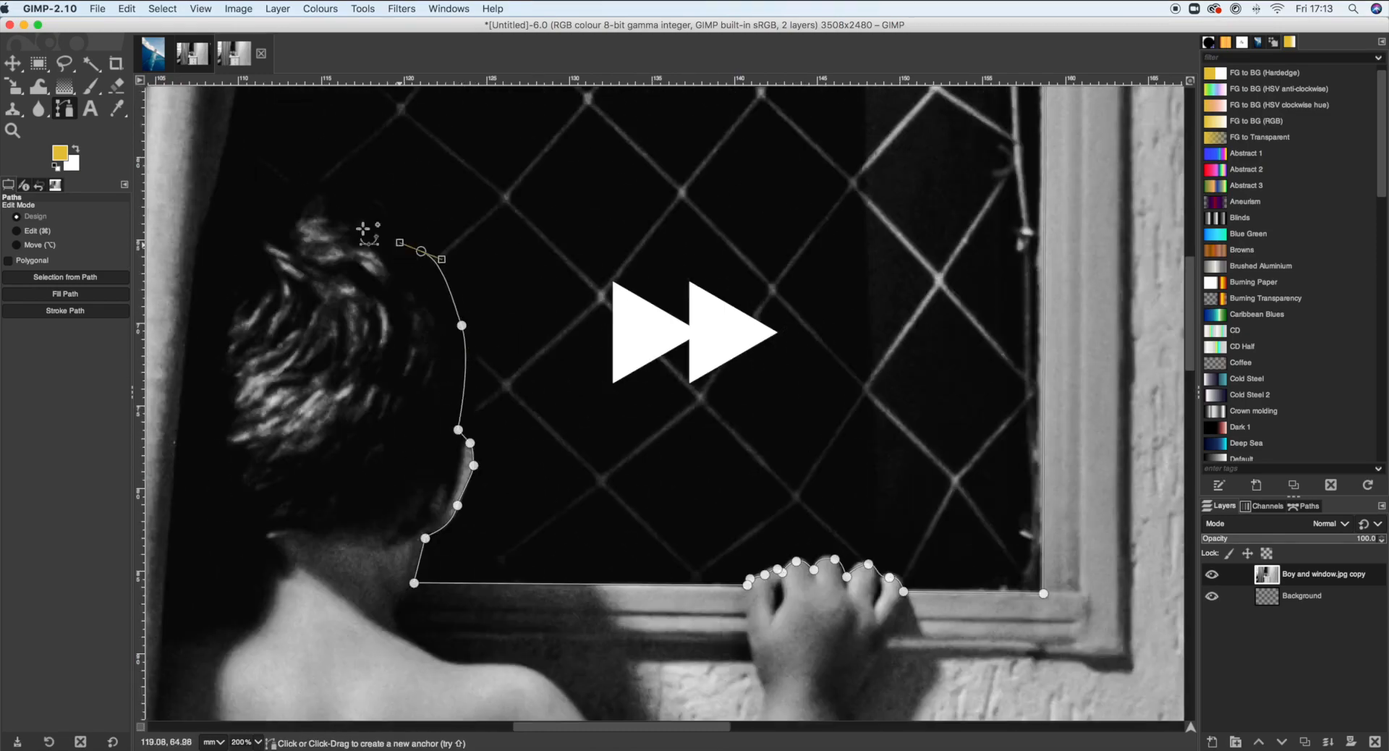
drag(330, 205, 297, 206)
drag(257, 234, 223, 158)
click(214, 273)
click(192, 295)
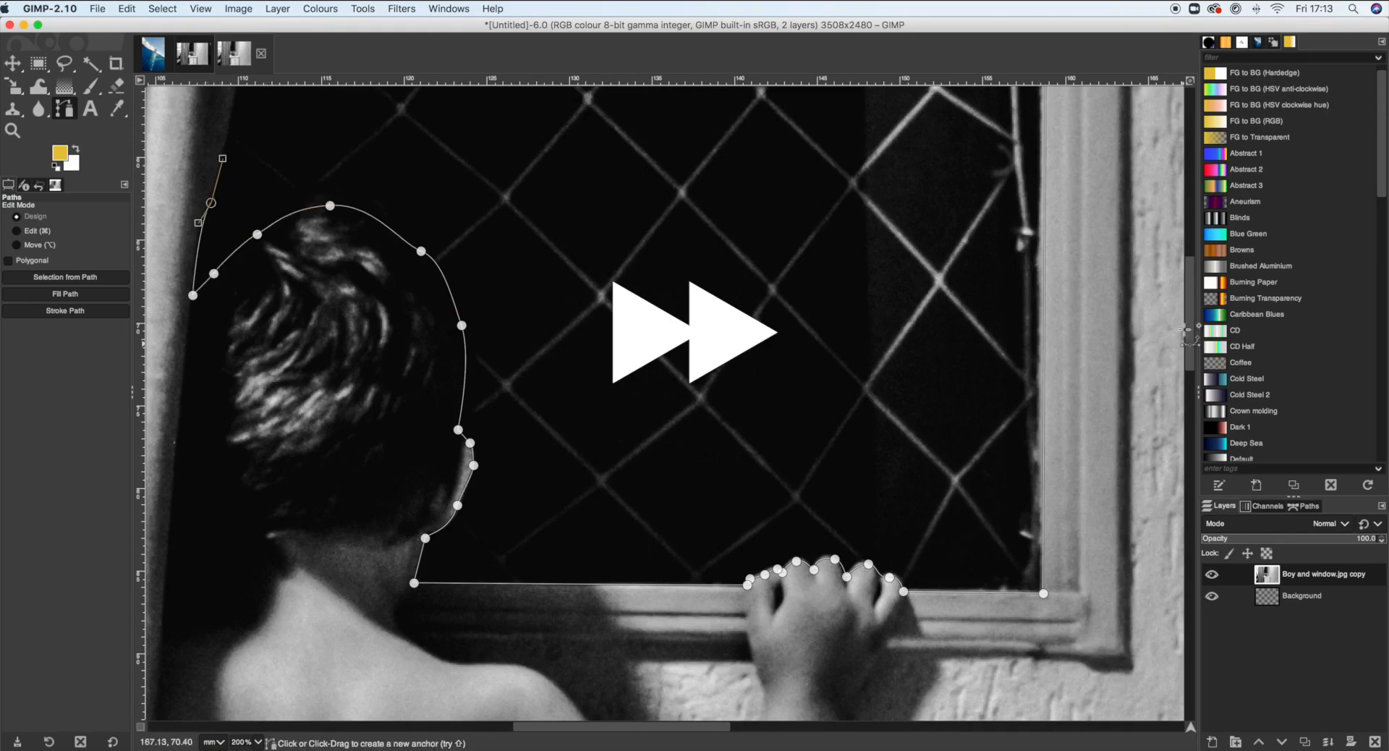
Continue the path up the curtain's edge towards the top of the window.
scroll(327, 238, up, 5)
drag(285, 200, 289, 186)
drag(1189, 256, 1189, 172)
drag(347, 178, 350, 162)
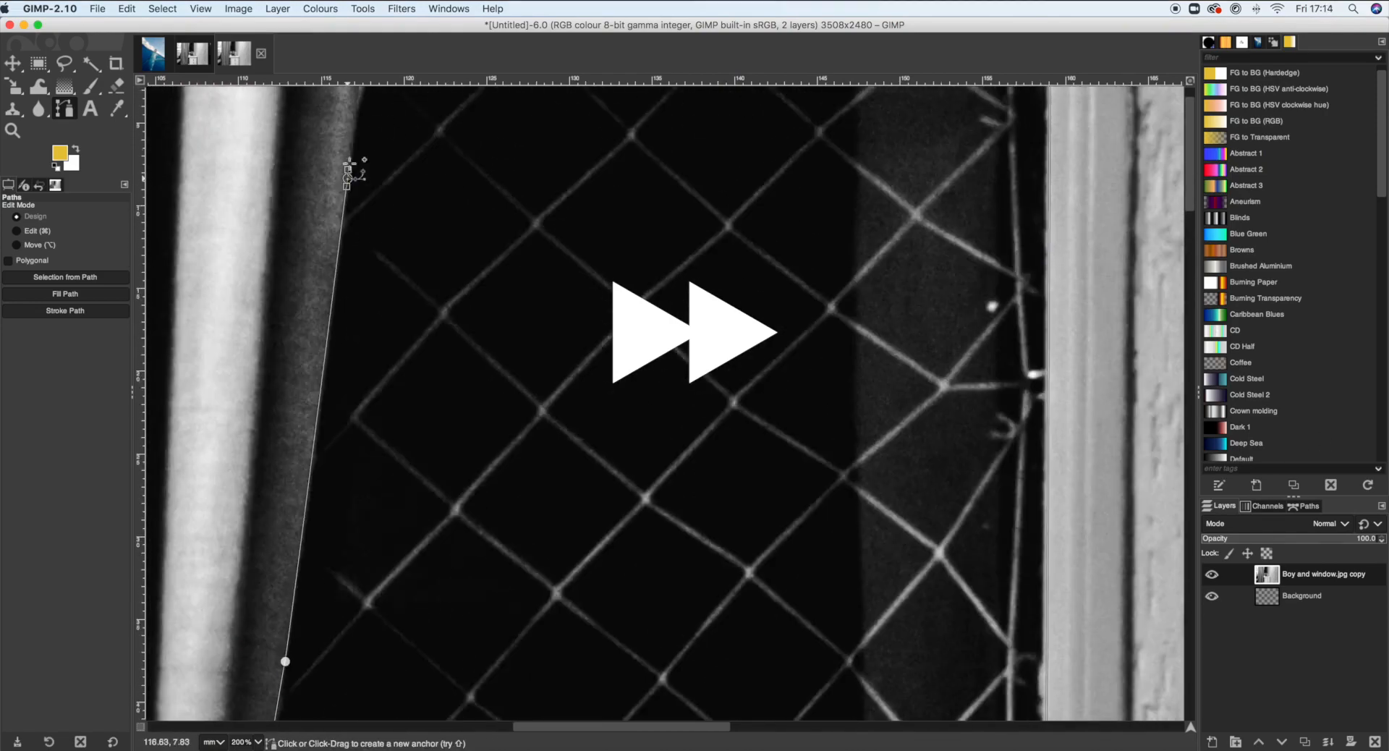
drag(1190, 173, 1190, 168)
drag(366, 113, 368, 109)
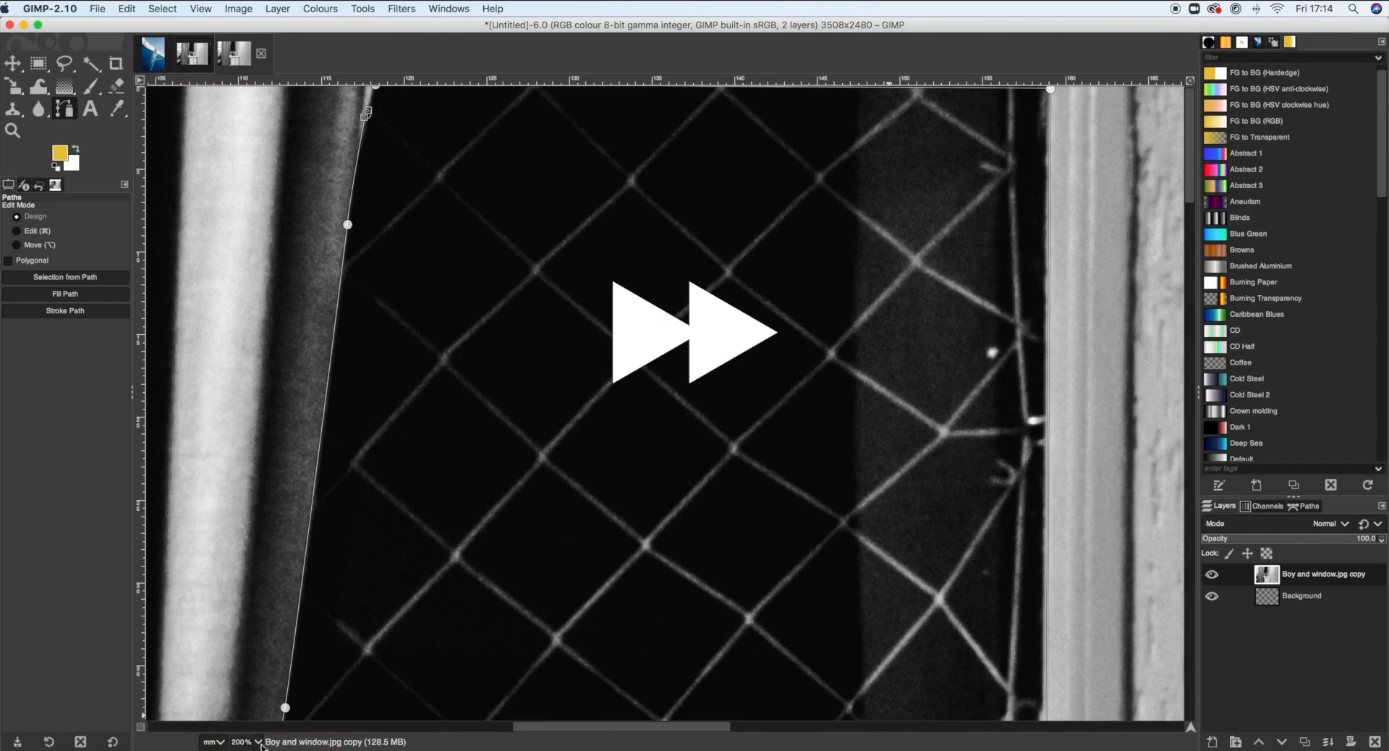
Close the path by connecting its last anchor to the starting anchor at the window's upper left corner.
key(1)
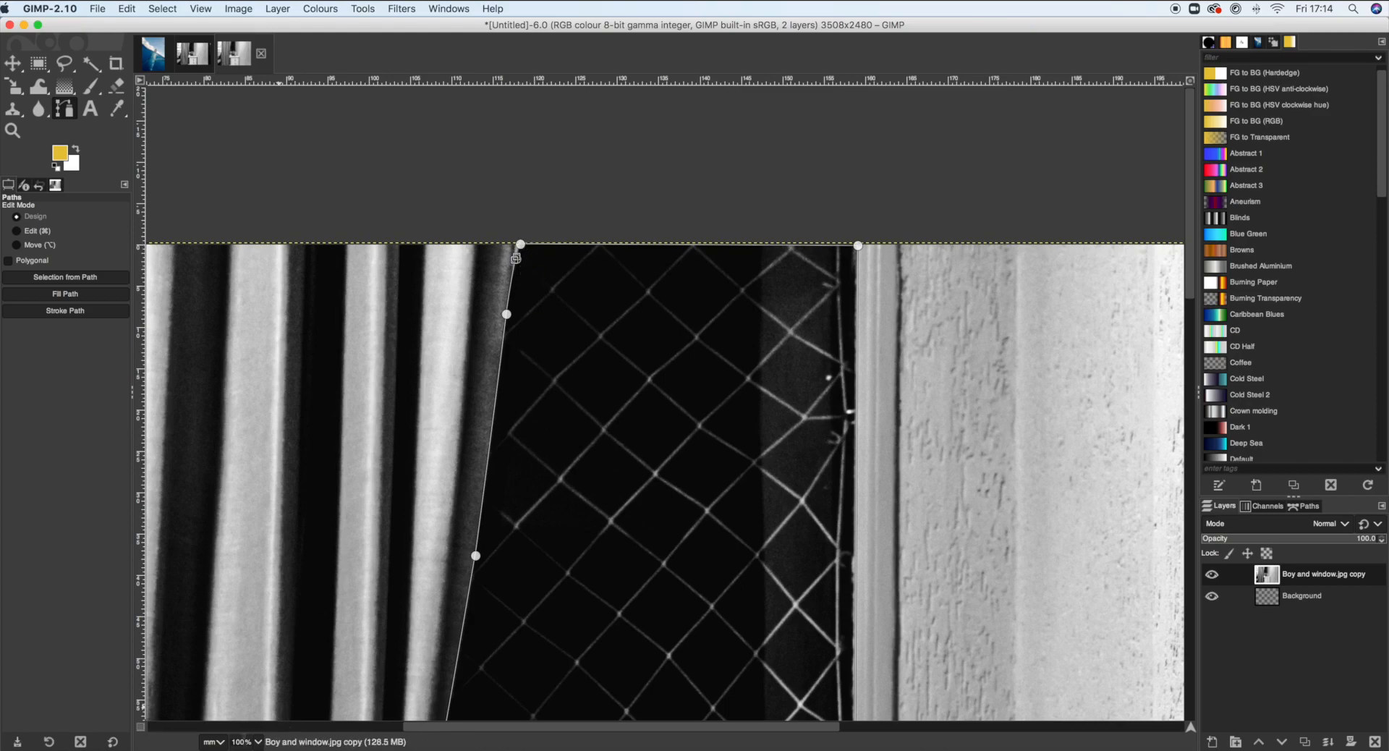
click(257, 742)
click(248, 642)
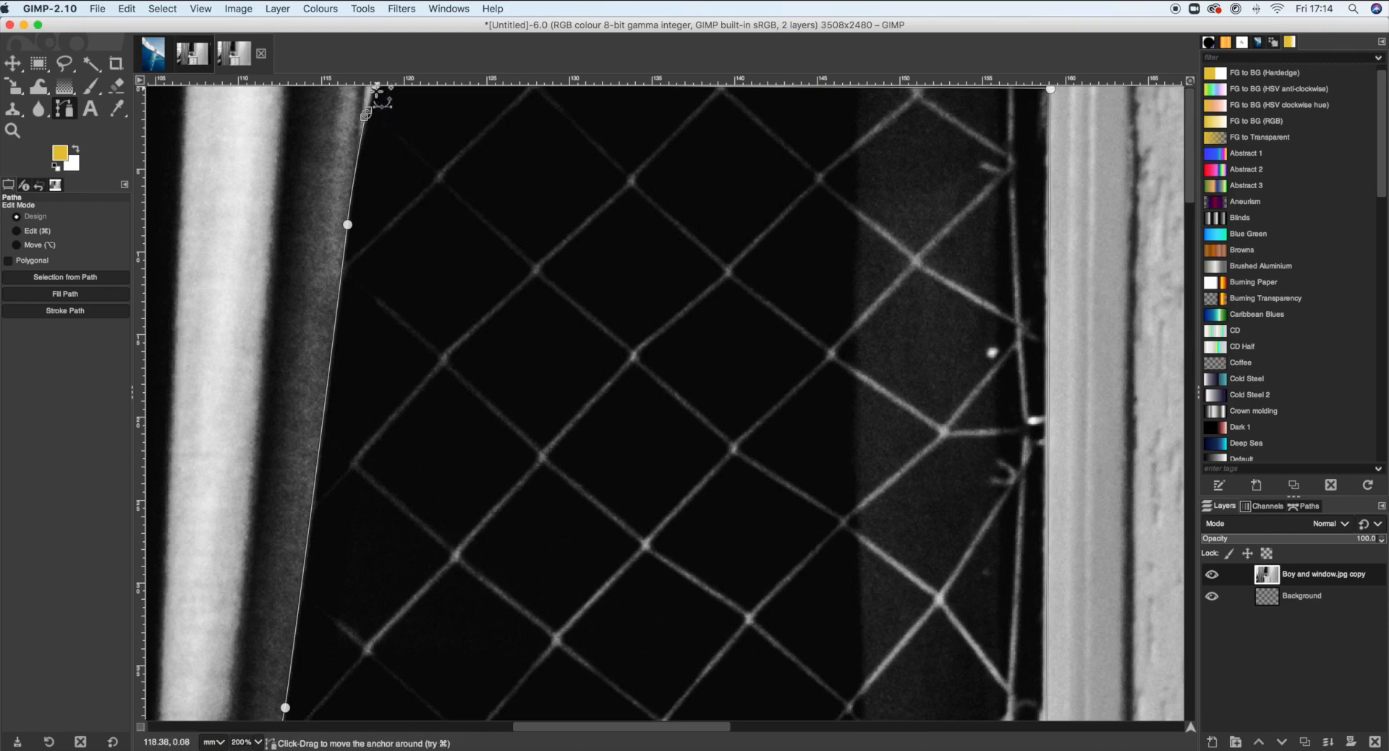
click(258, 741)
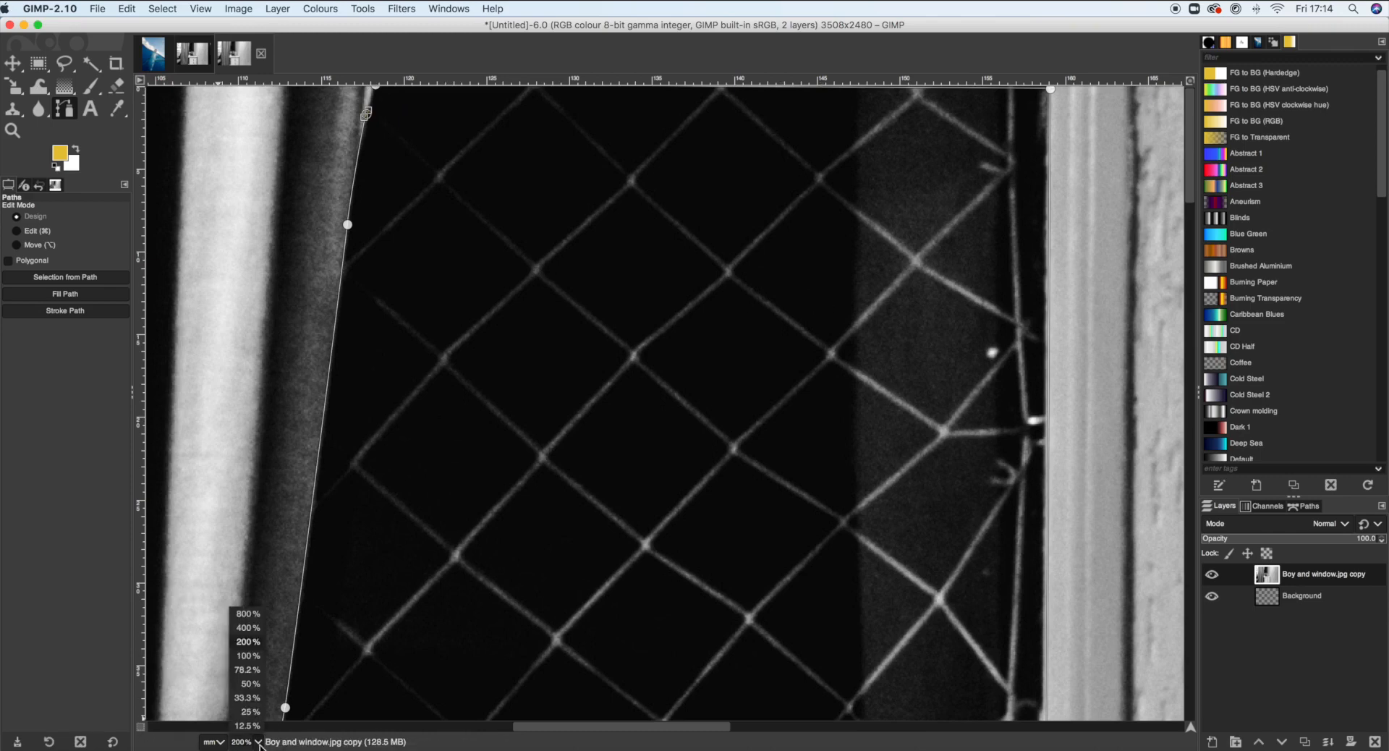
click(245, 736)
drag(231, 742, 268, 744)
text(190)
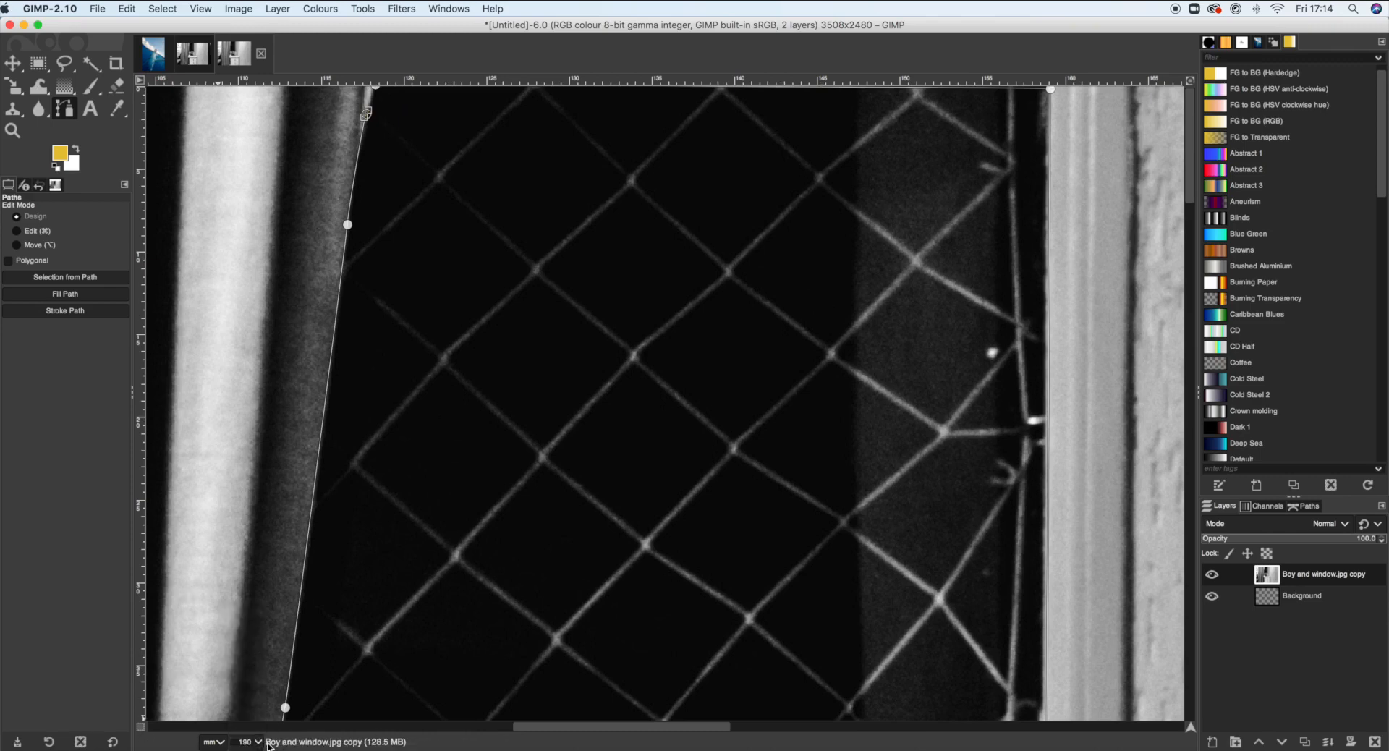
key(Return)
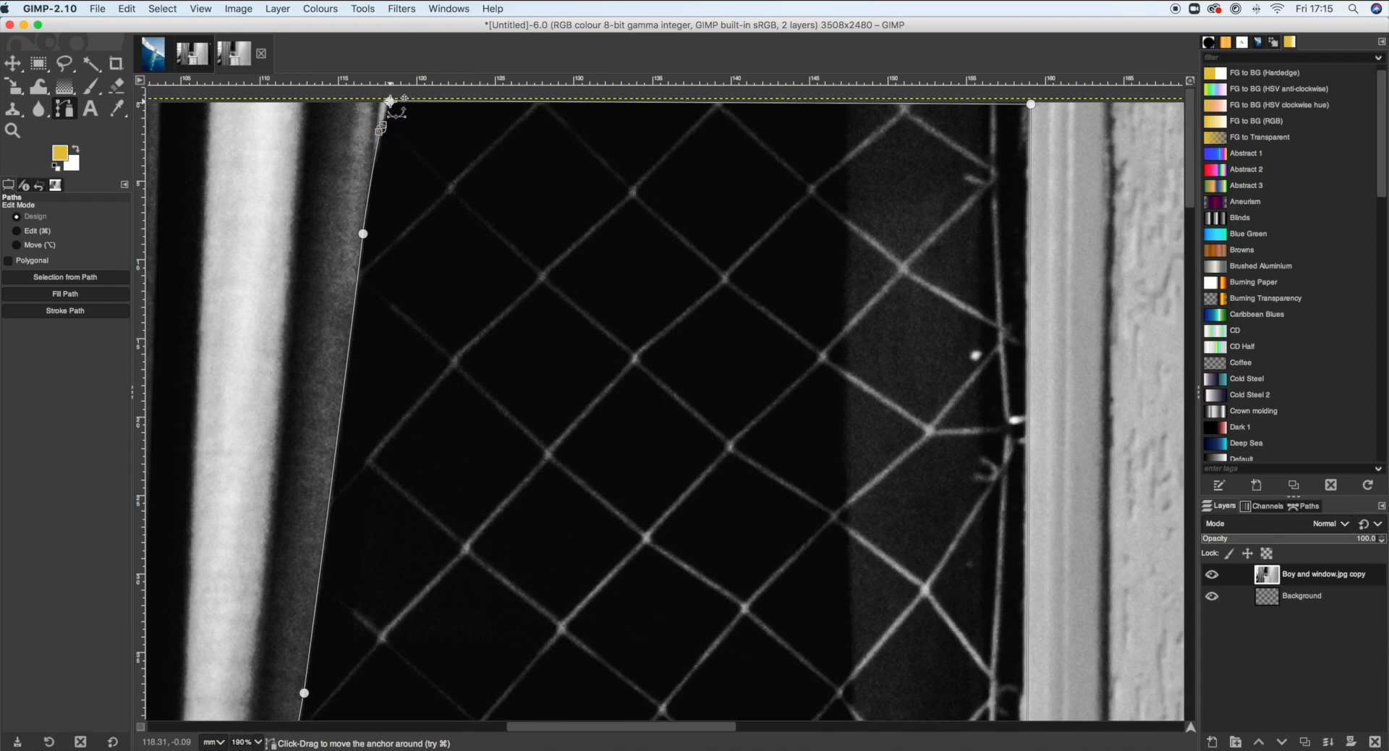
key(super)
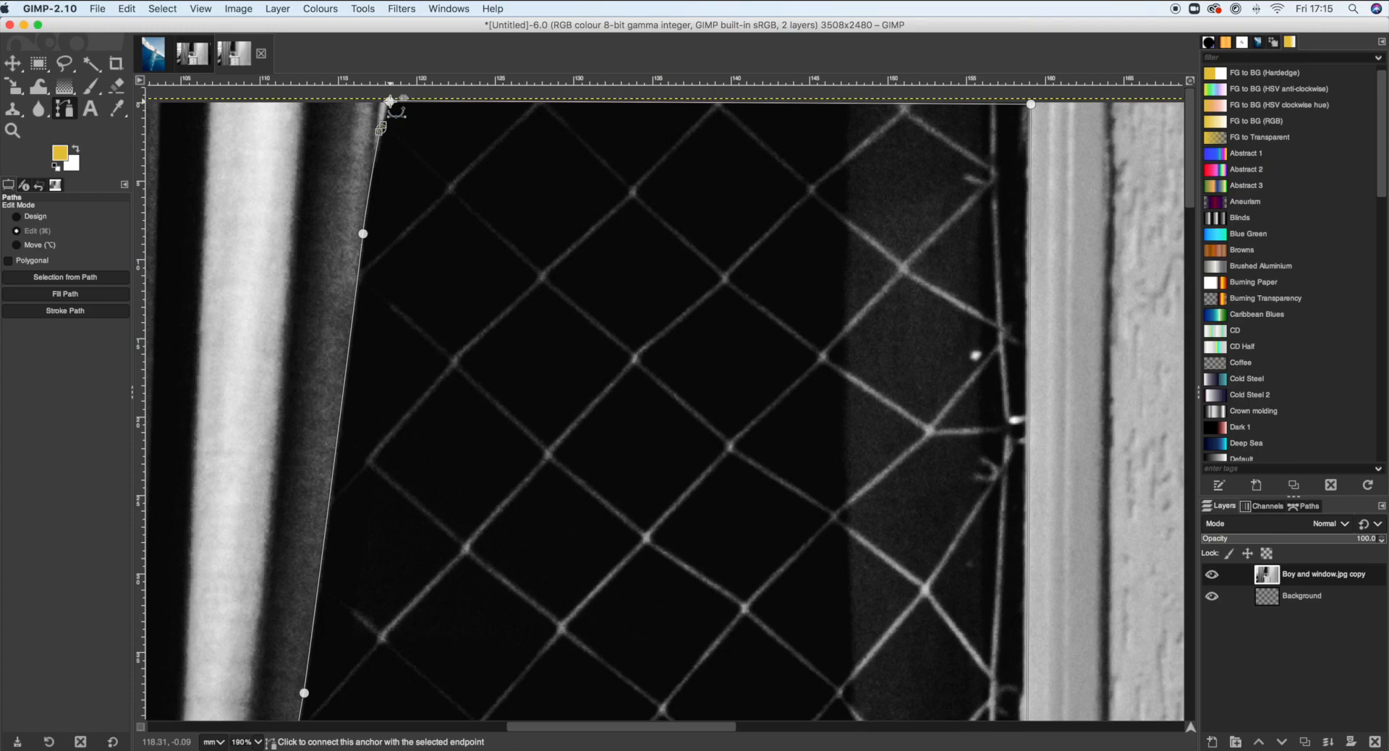
ctrl+click(389, 101)
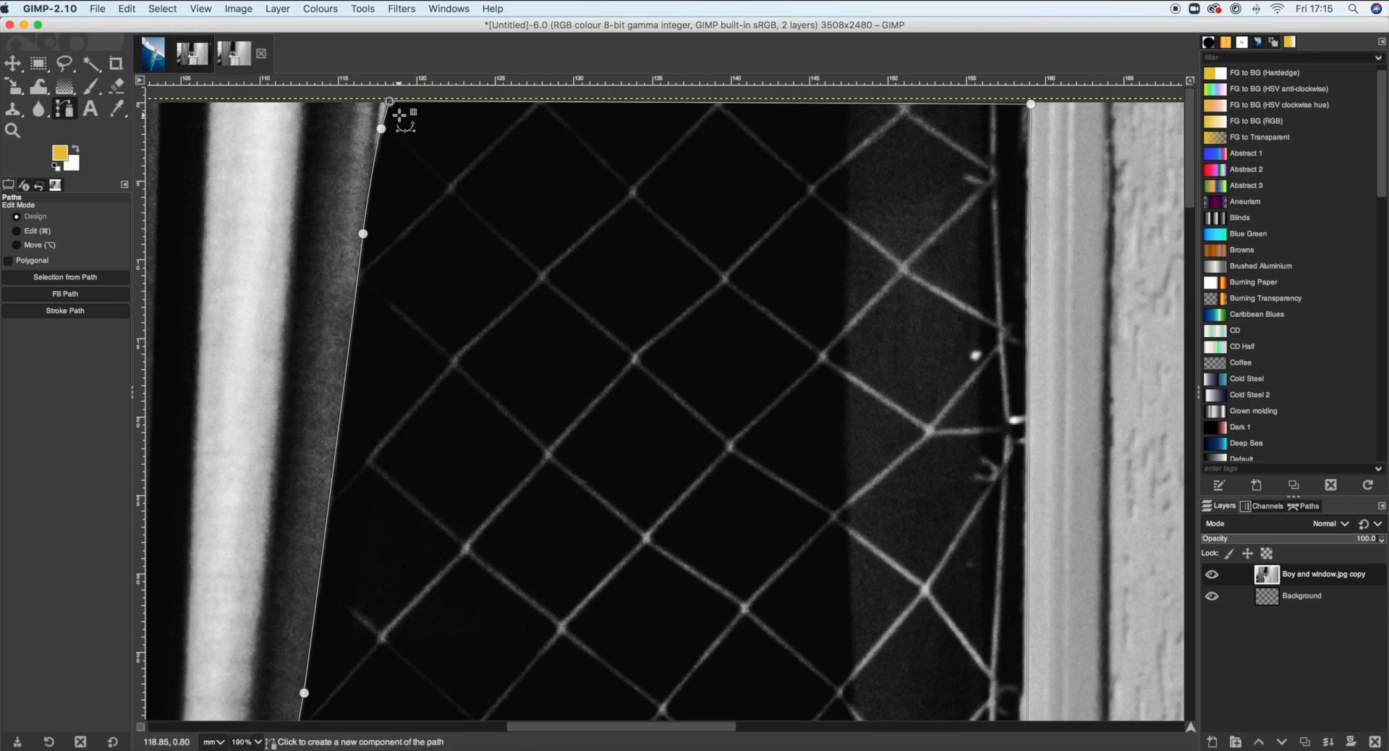
Create a selection of the window glass from the closed path.
click(258, 742)
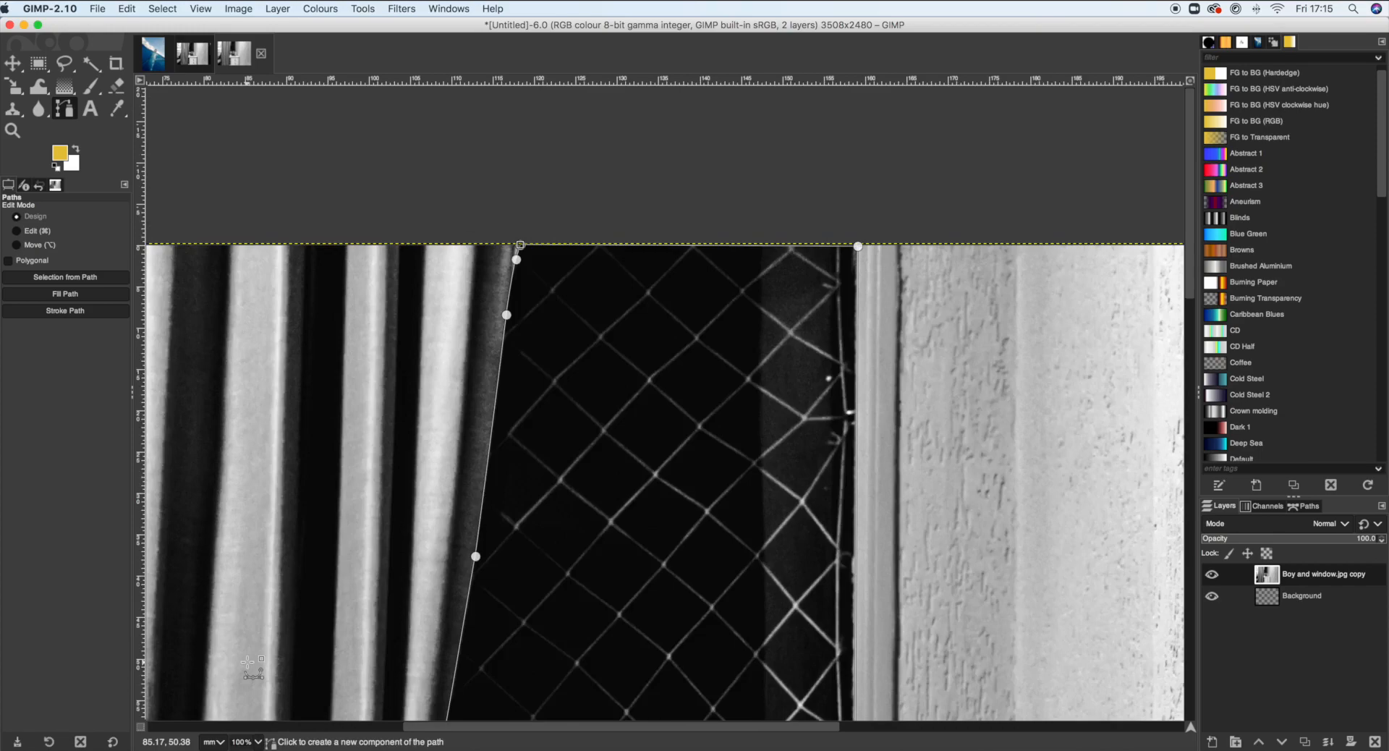
click(247, 655)
click(258, 742)
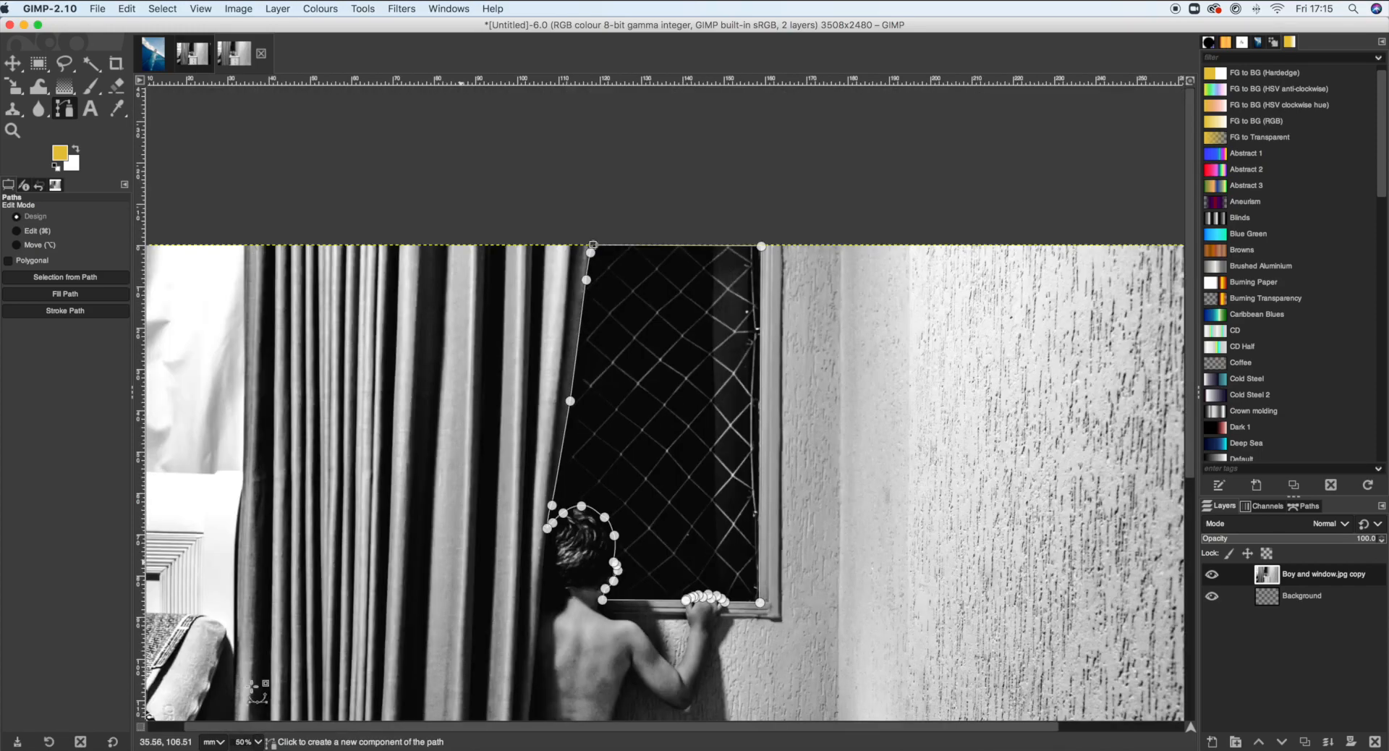
click(250, 683)
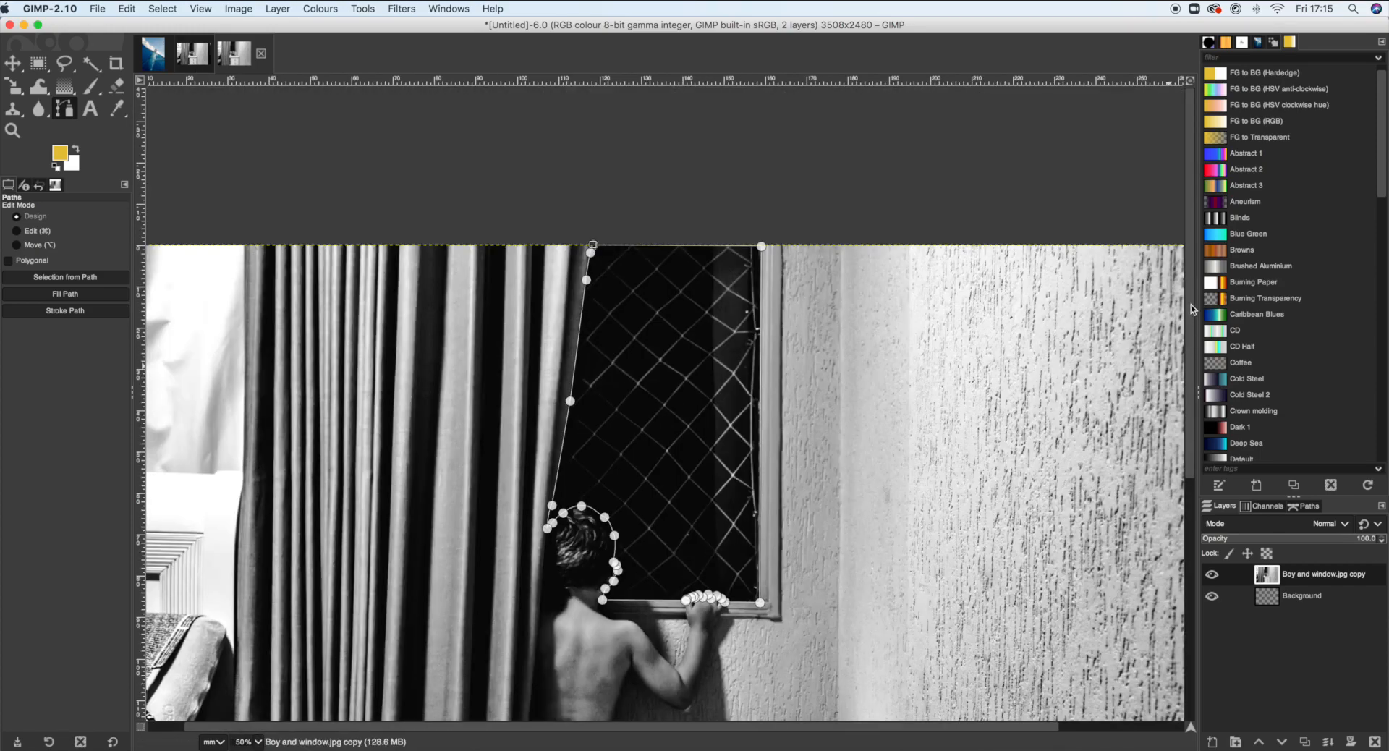
scroll(1192, 310, down, 5)
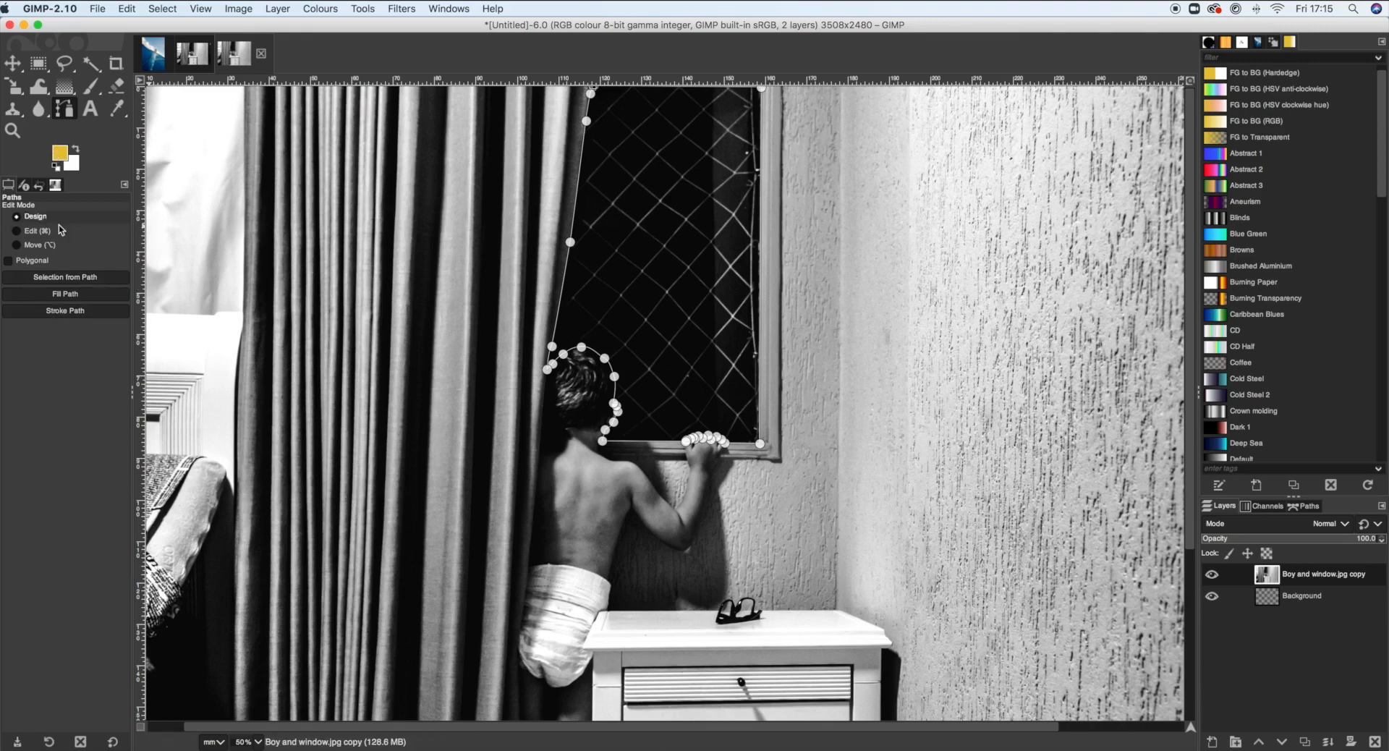
click(76, 283)
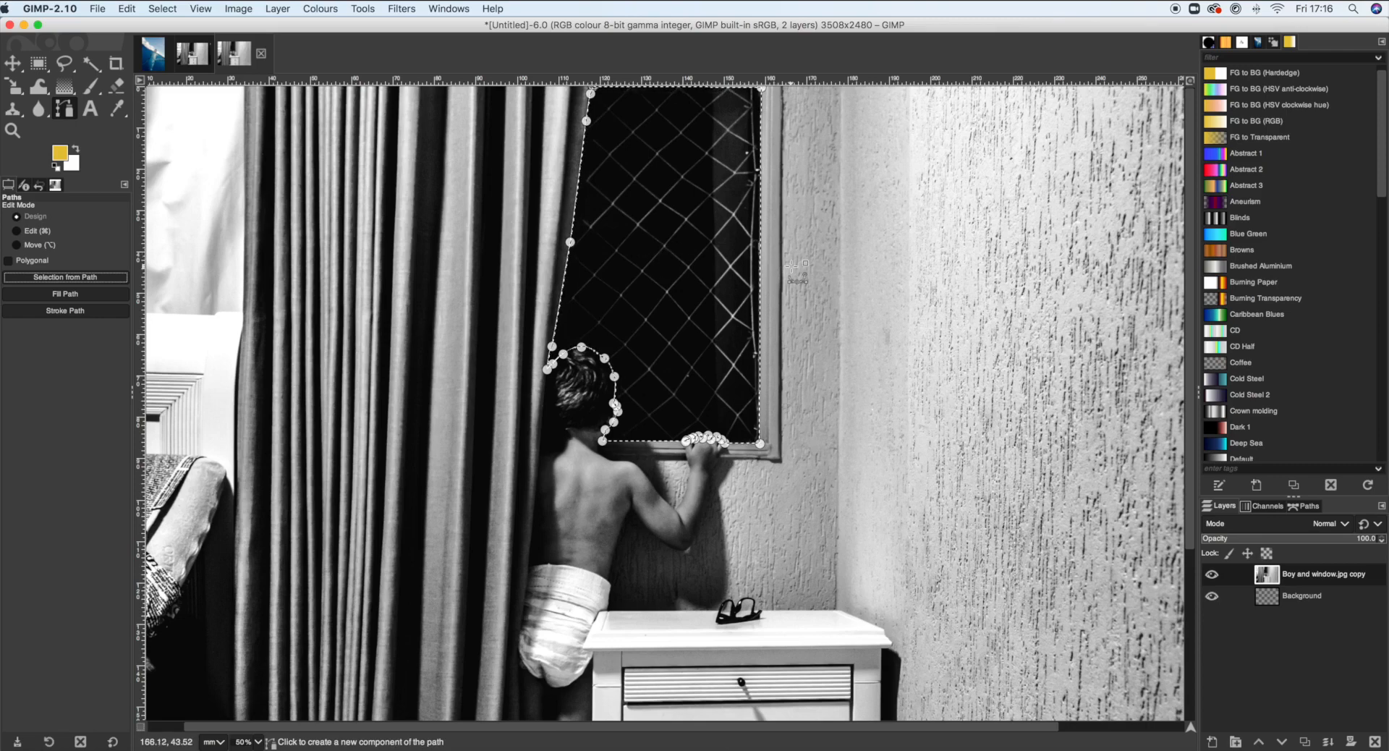
Cut the selected window glass out of the Boy and window layer and clear the selection.
key(super+x)
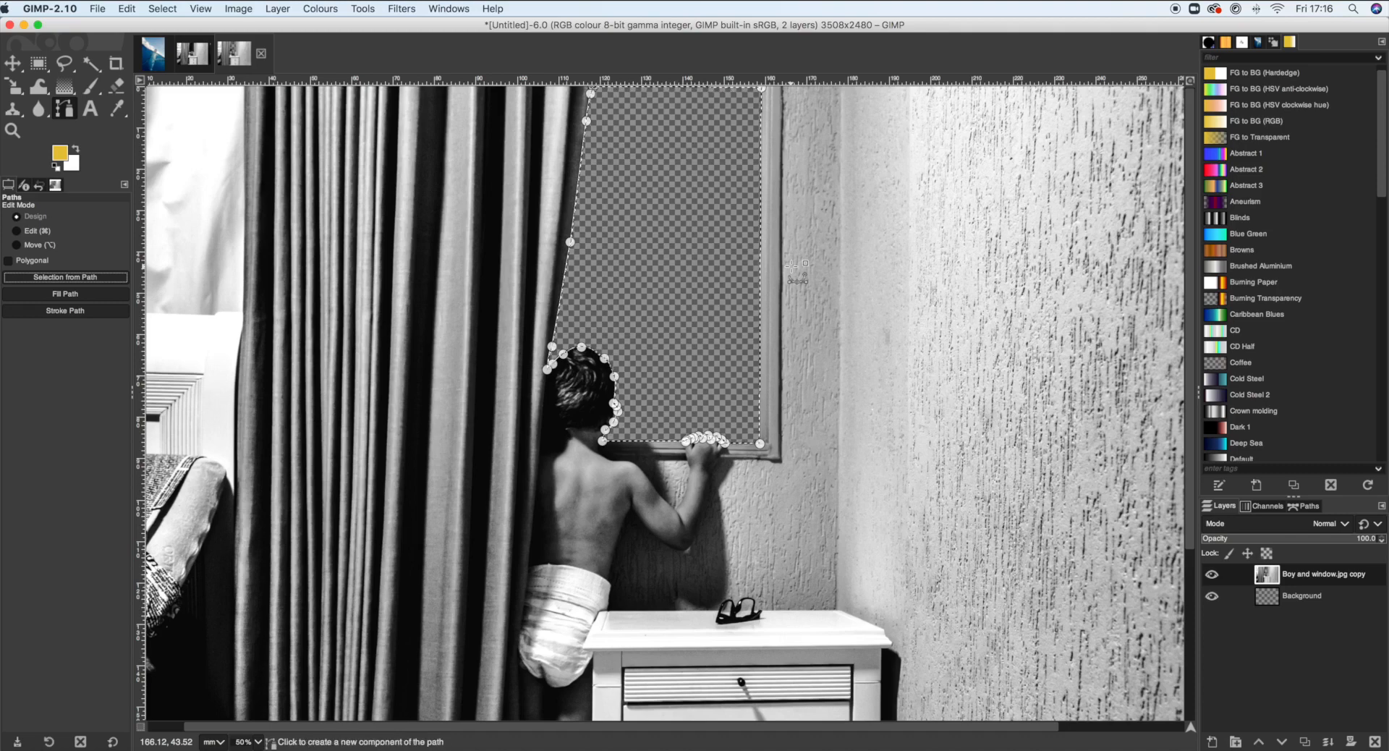
click(13, 65)
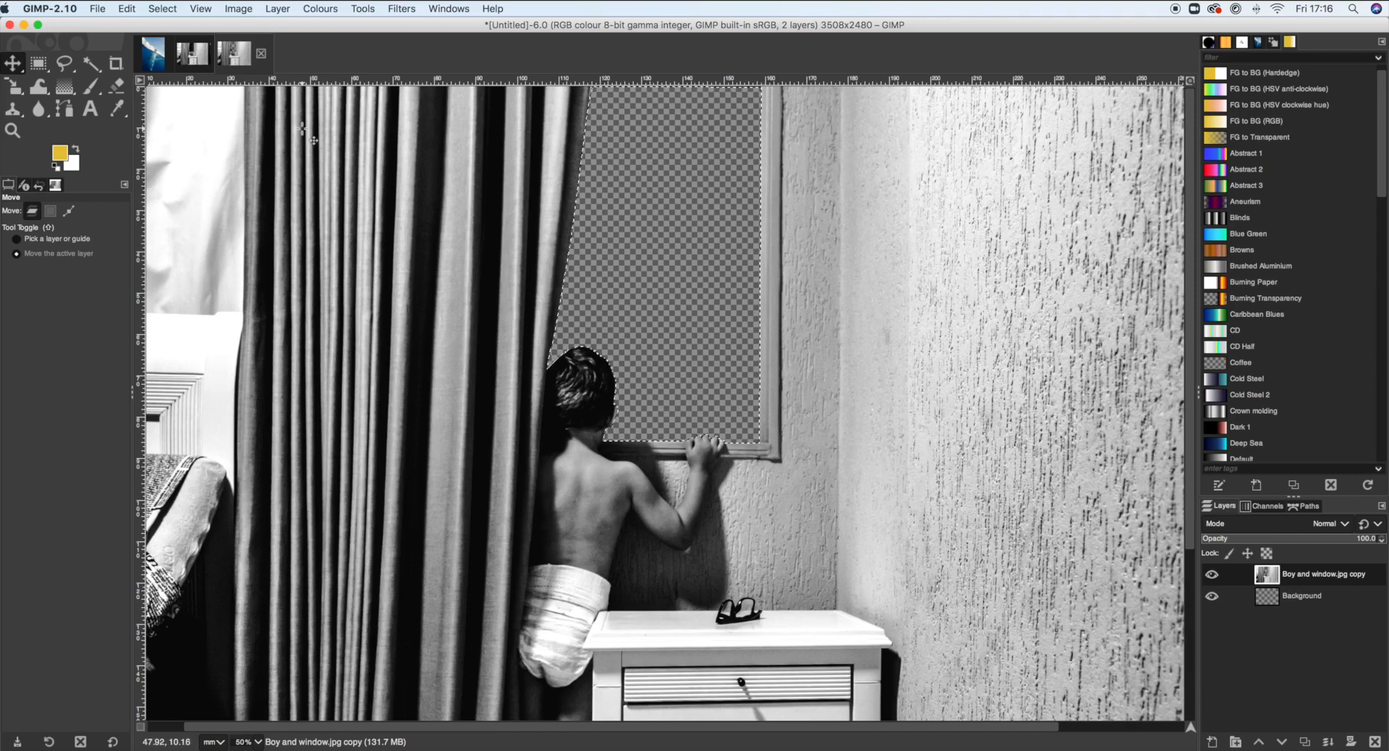
click(155, 11)
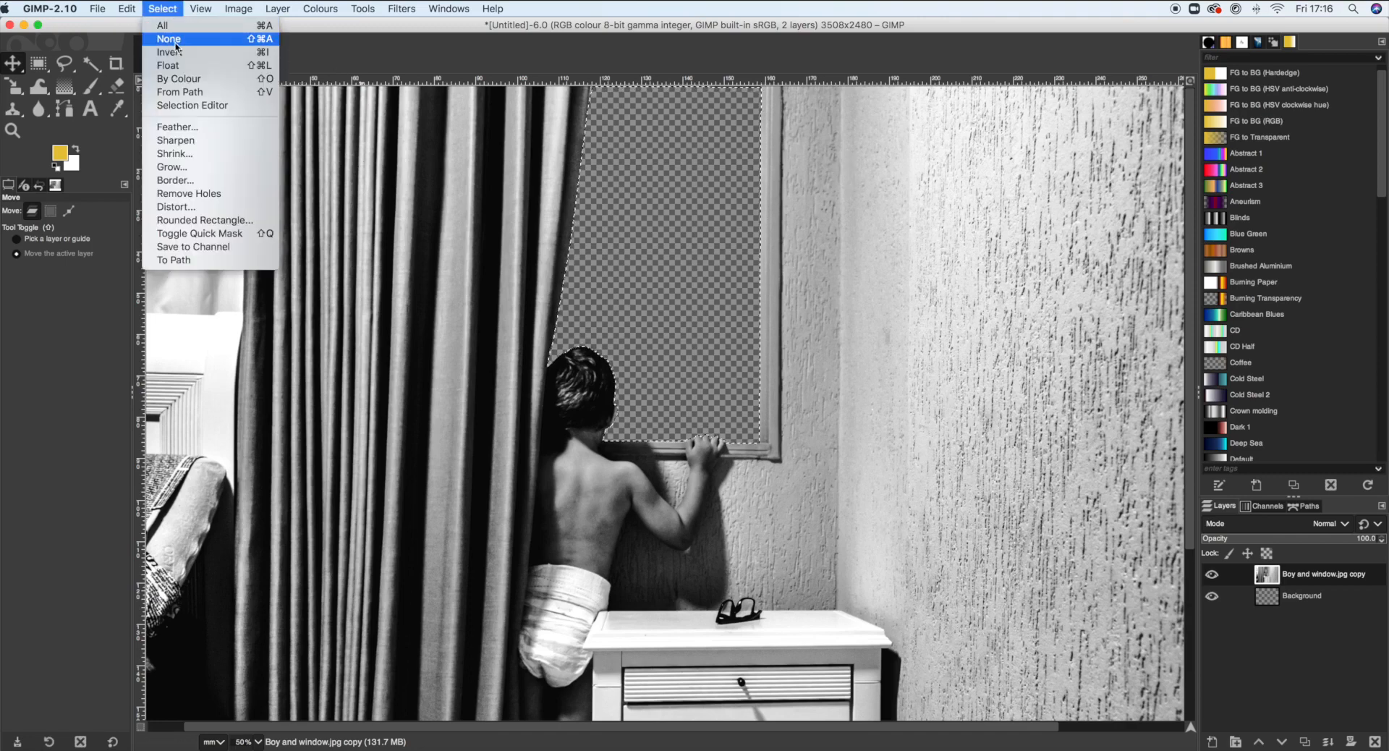
click(169, 39)
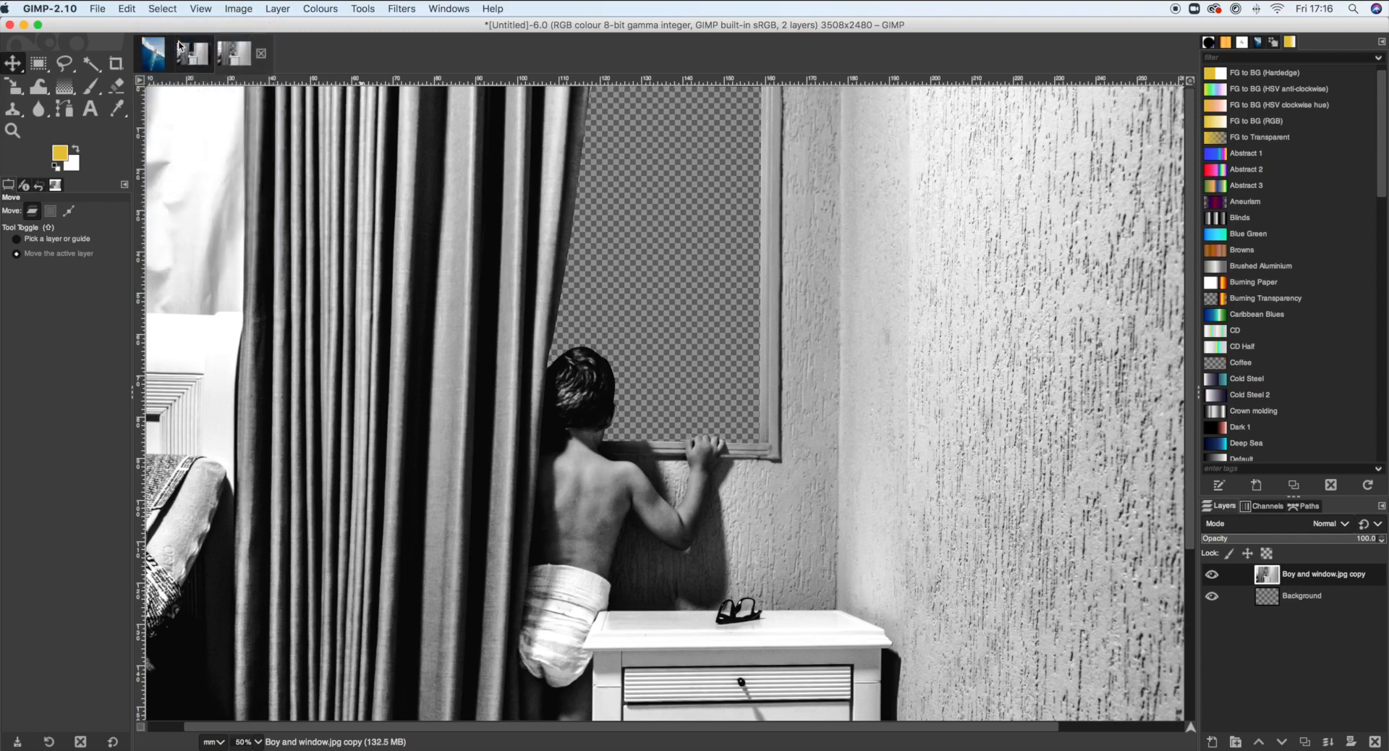
Copy the Whale photo into the A4 collage and convert the pasted floating selection into its own layer.
click(258, 741)
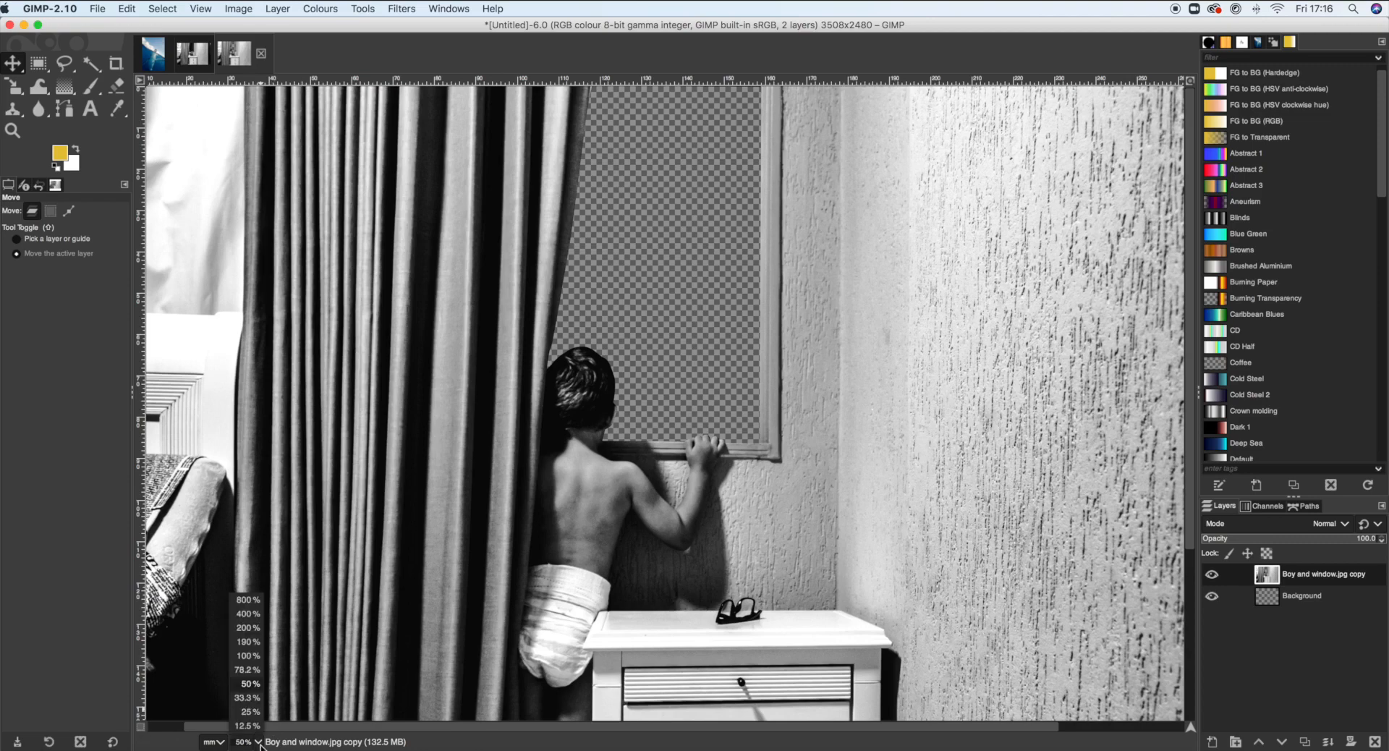
click(258, 697)
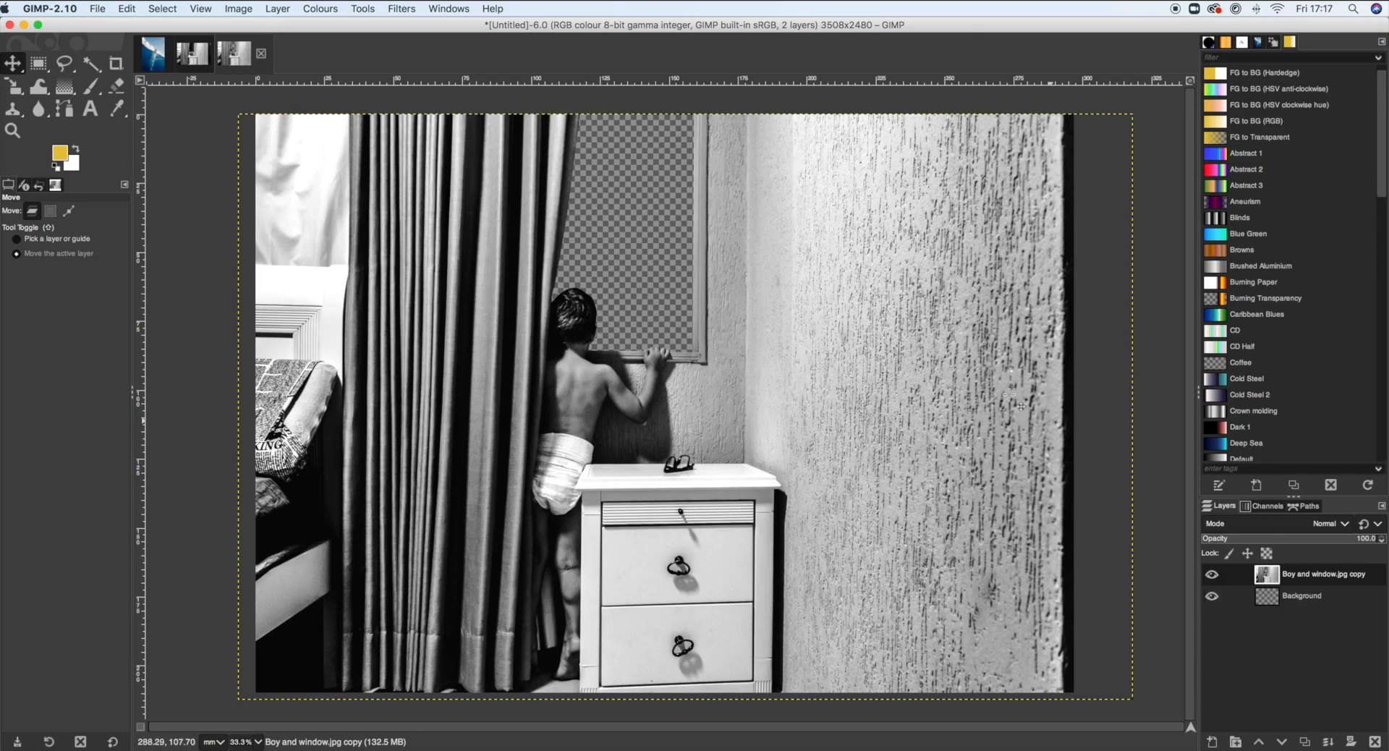
click(154, 55)
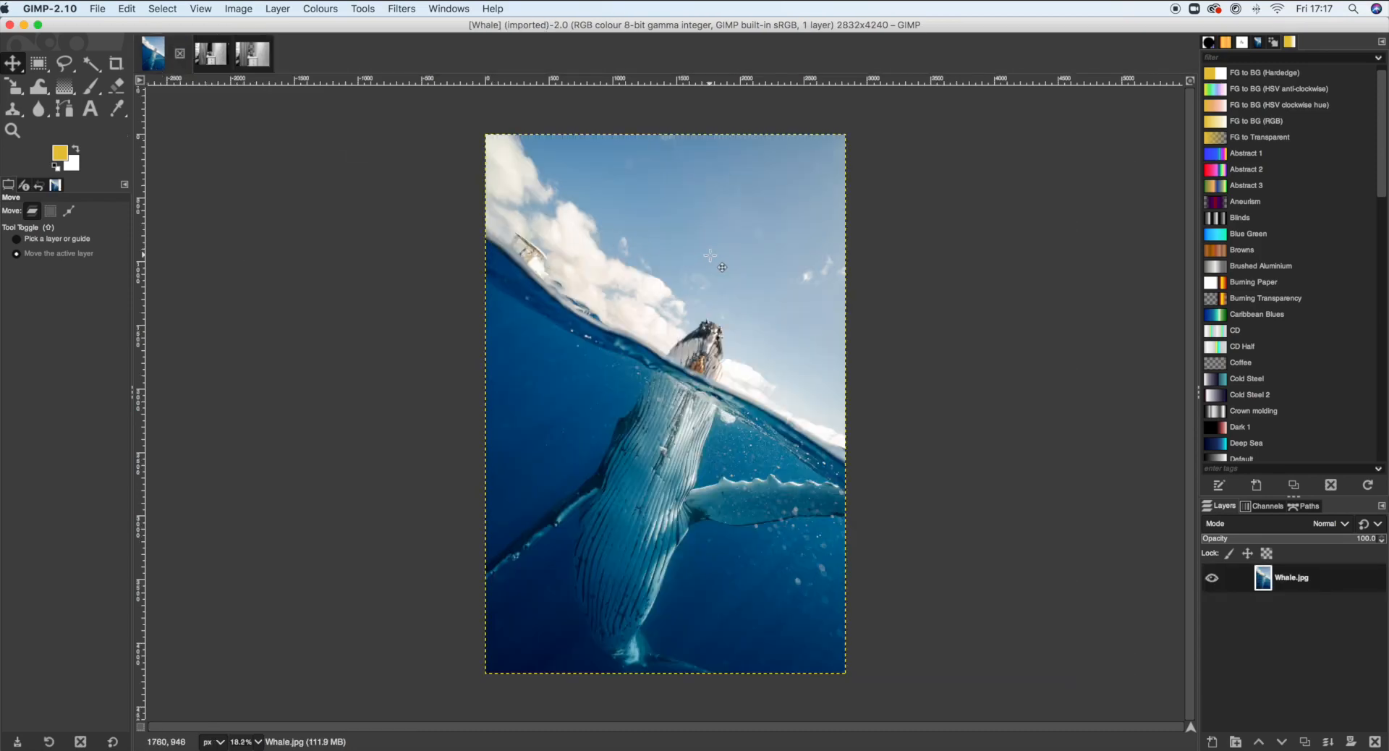
key(super+c)
click(252, 63)
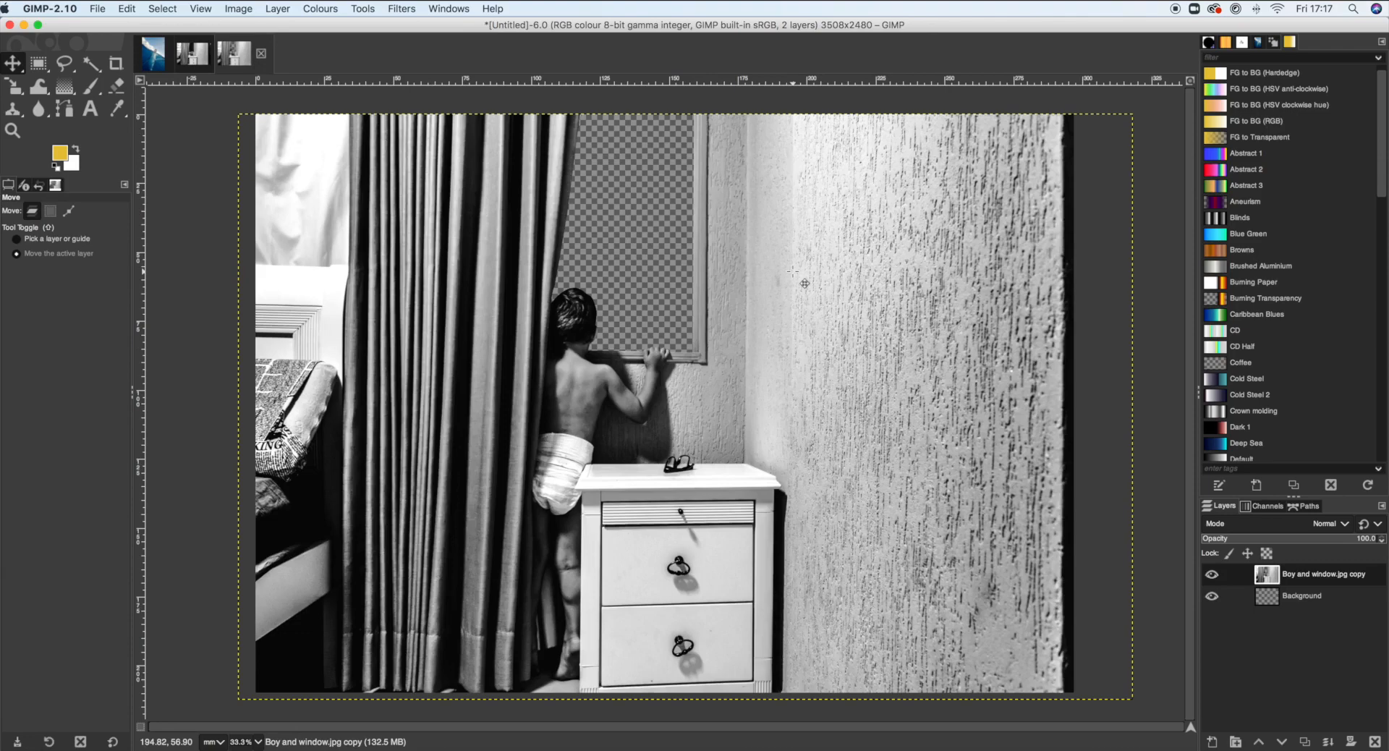
key(super+v)
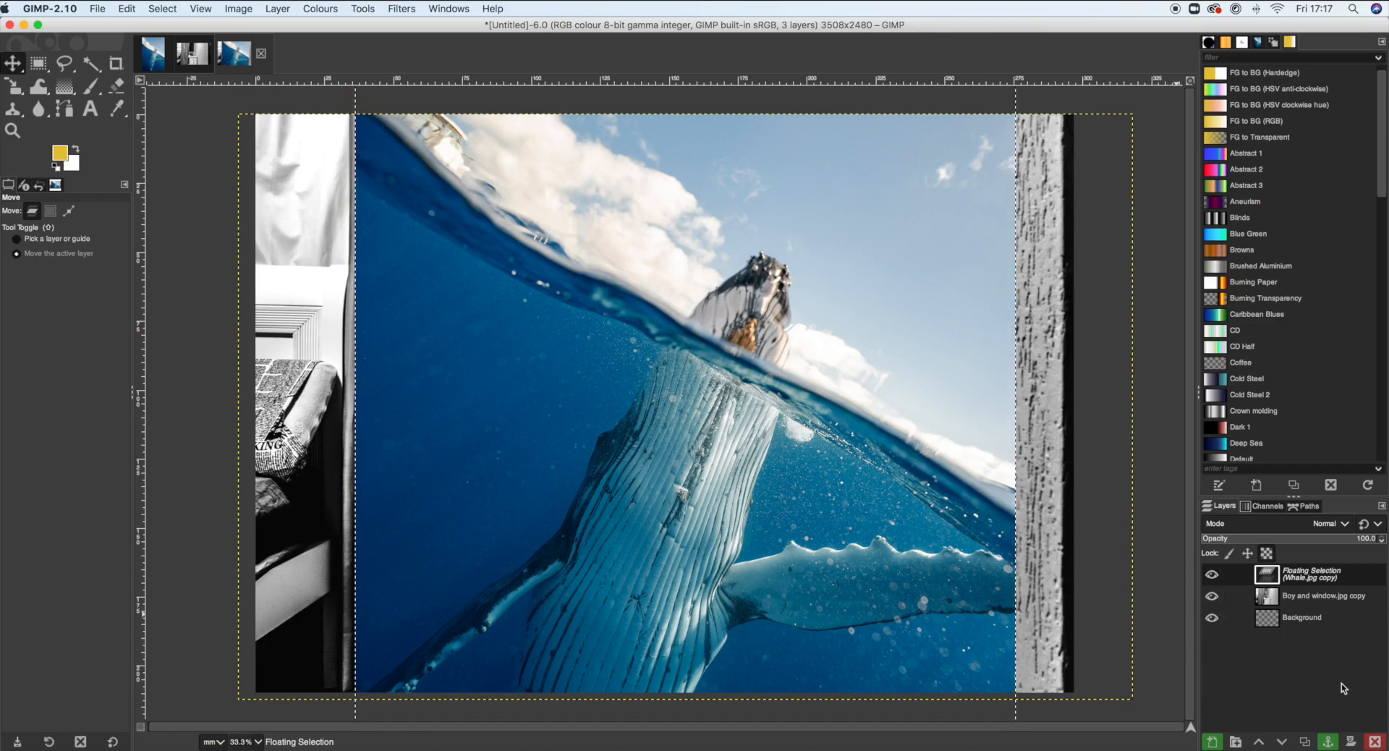
click(1210, 740)
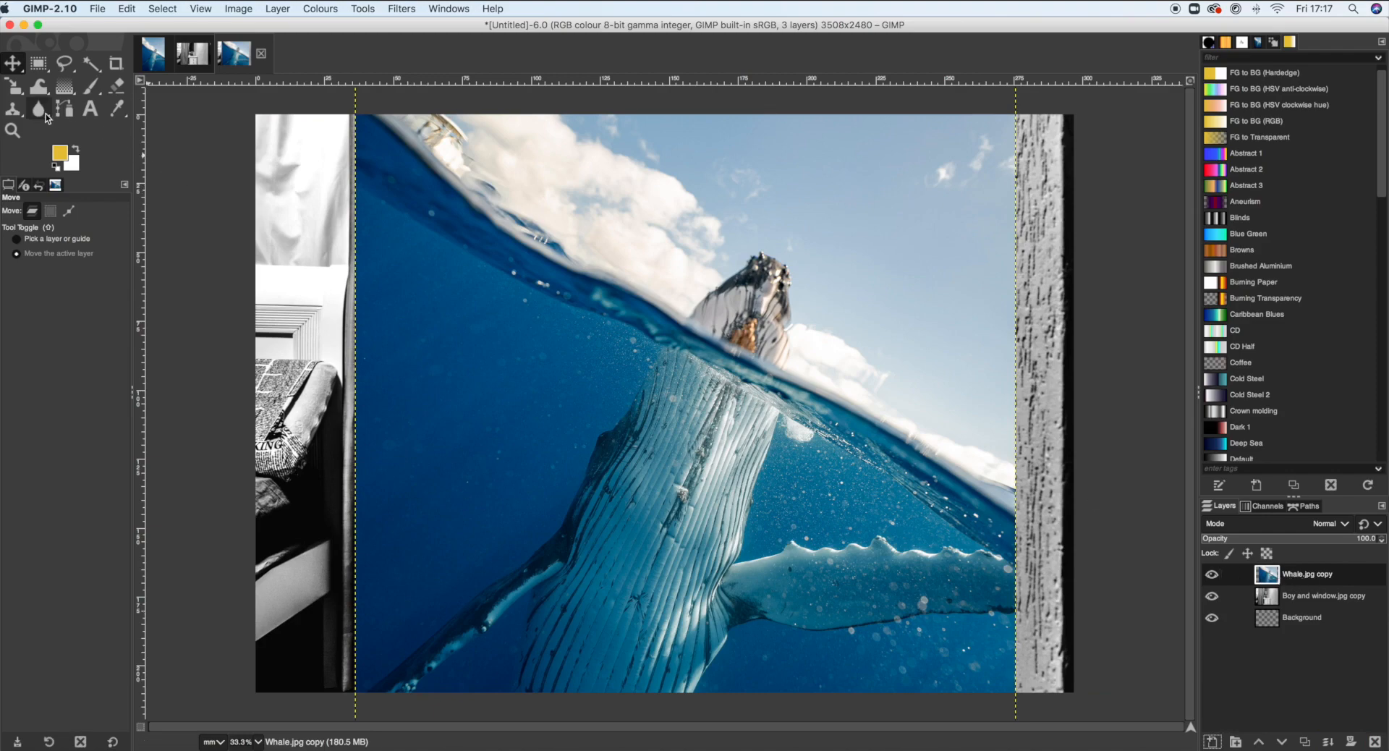
Scale the whale layer proportionally to about 105 × 157 mm and position it over the window area.
right_click(14, 88)
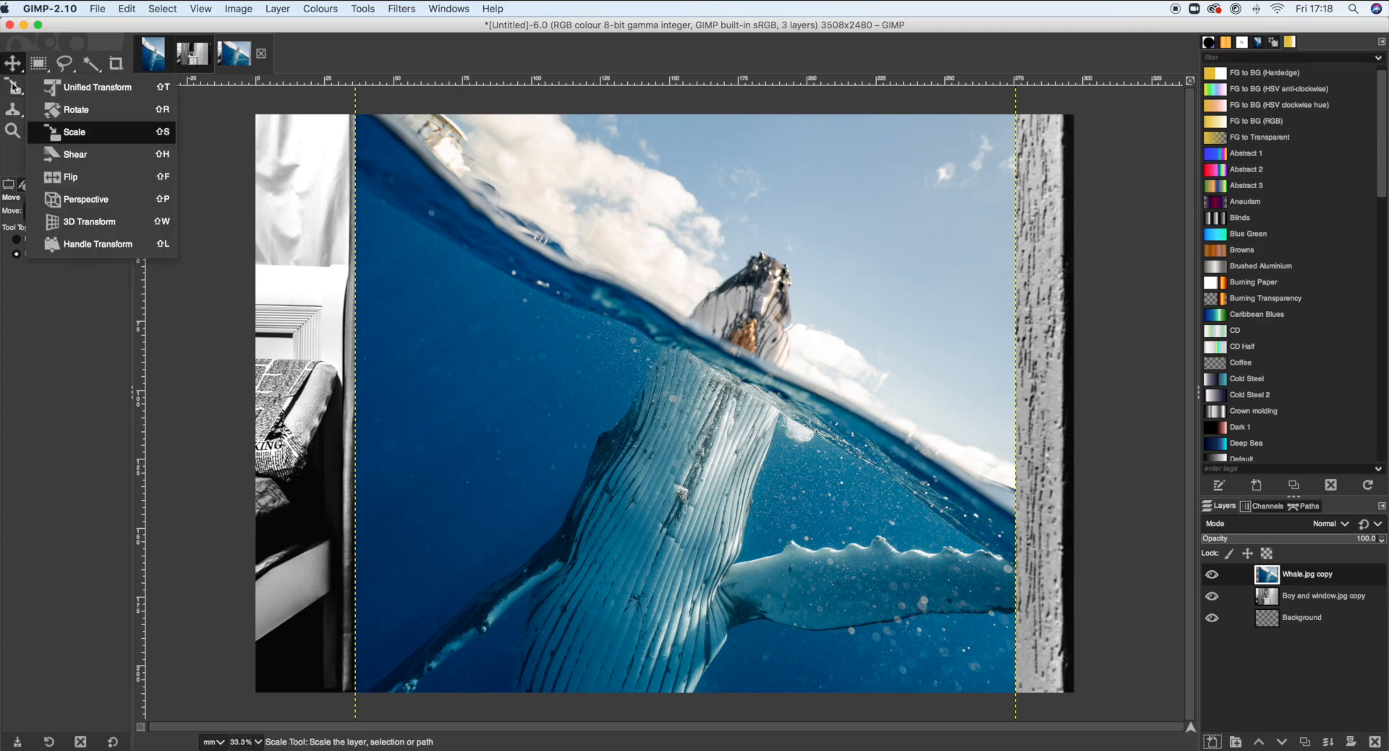
click(77, 133)
drag(525, 227, 745, 441)
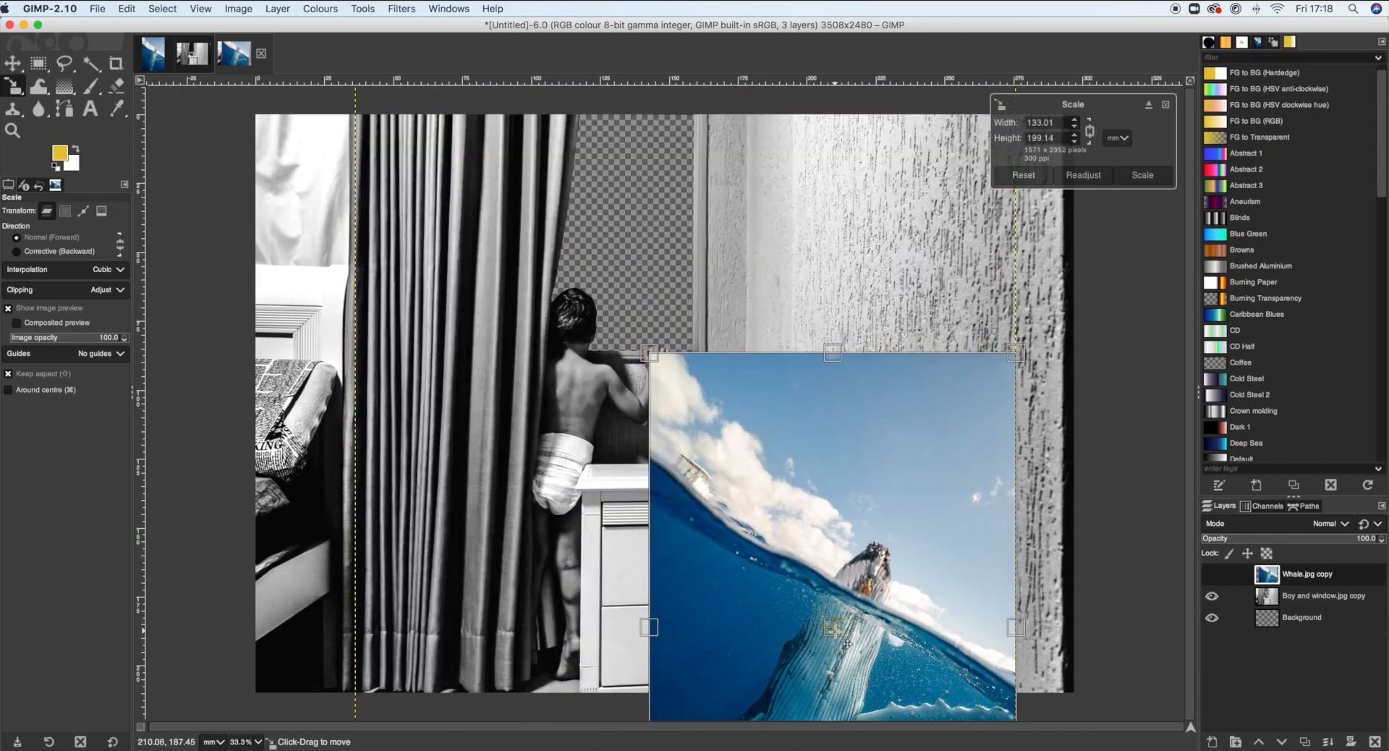
drag(844, 634, 634, 264)
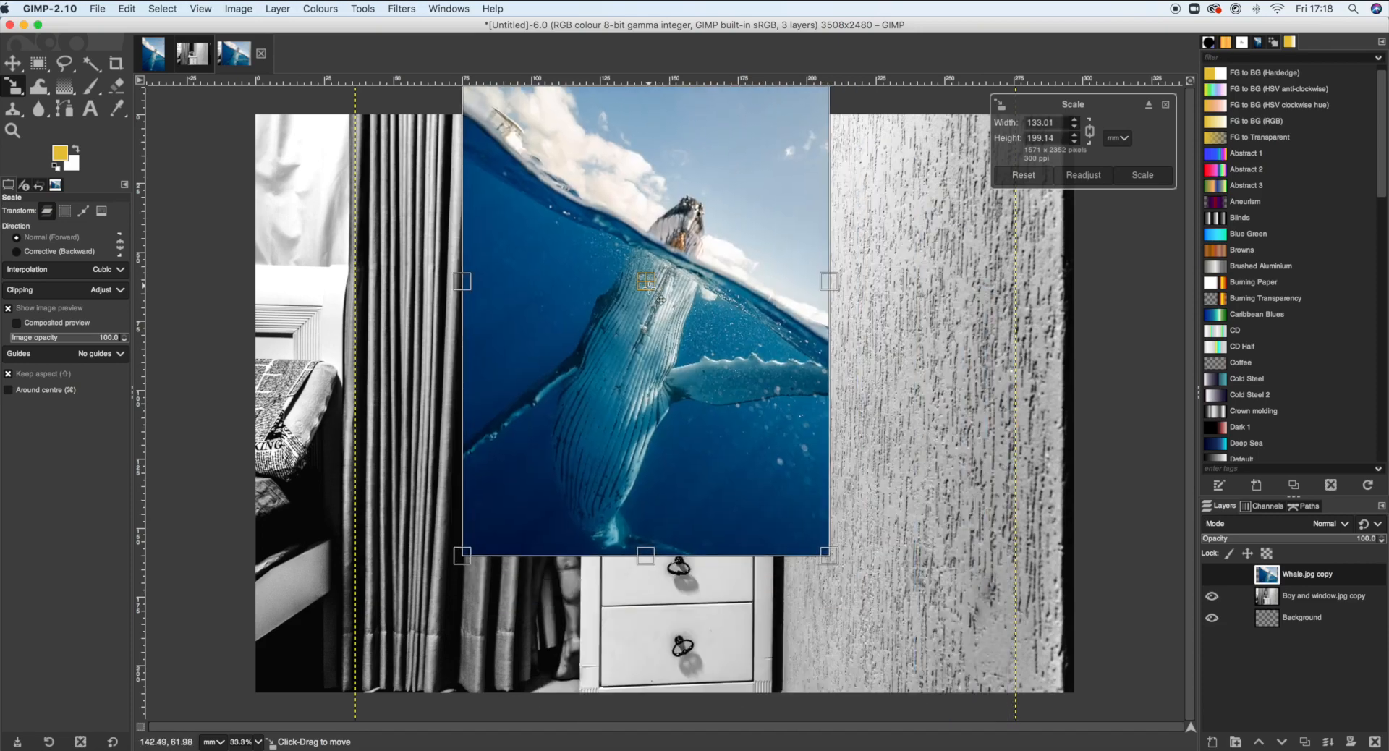
drag(831, 558, 752, 452)
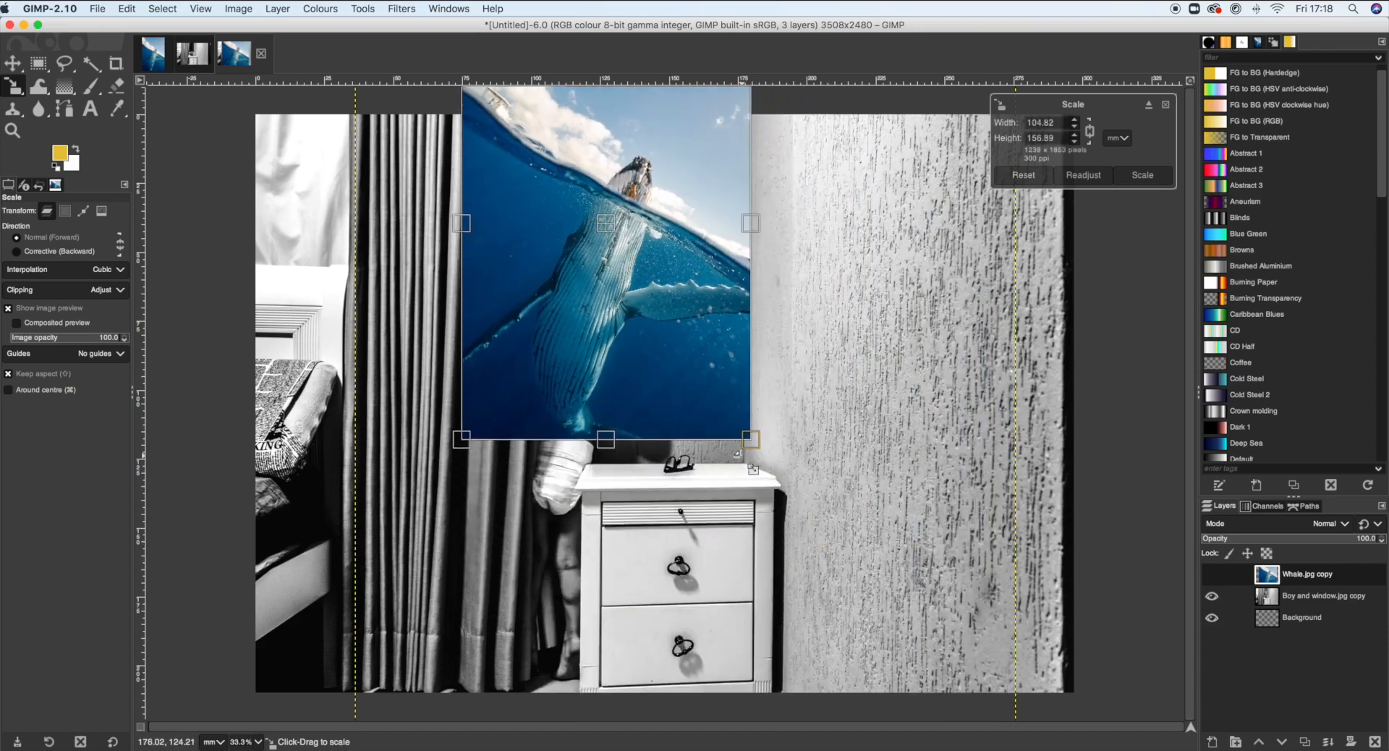
drag(619, 257, 653, 266)
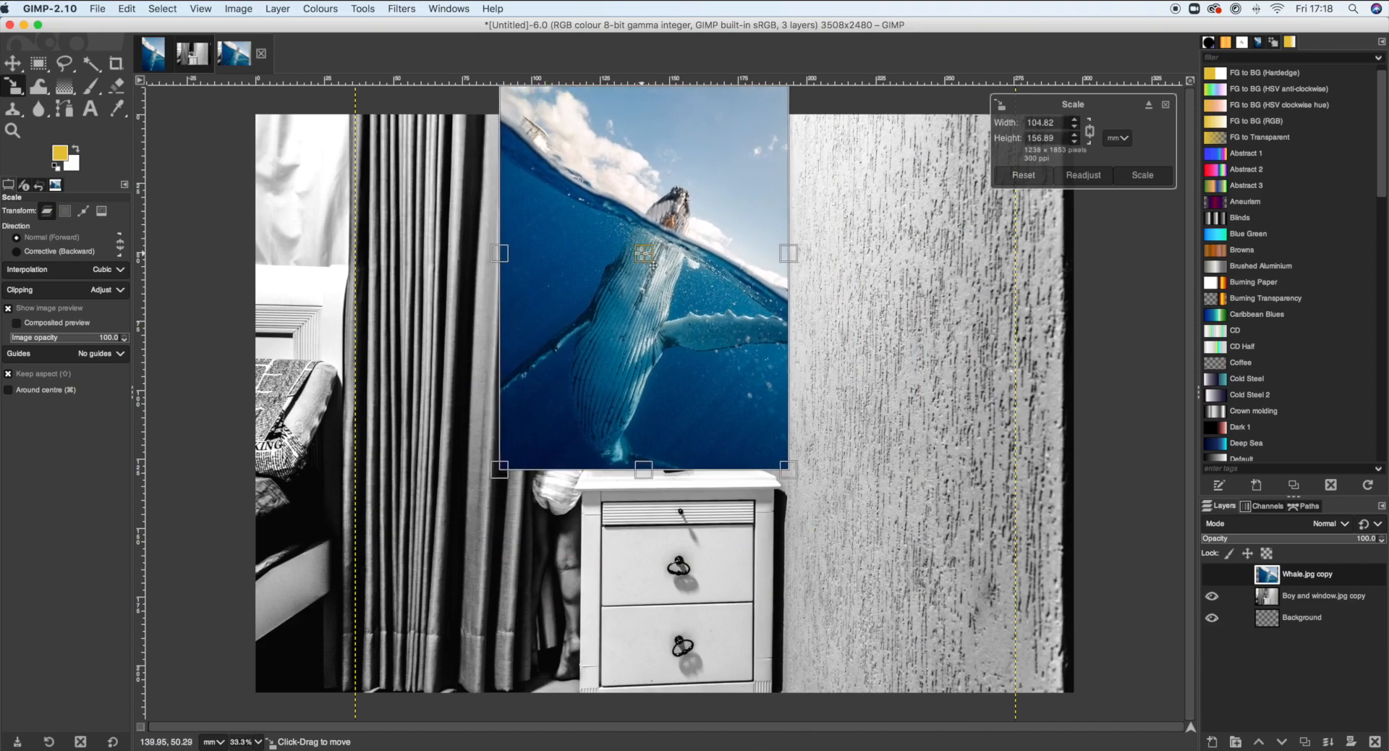
key(Return)
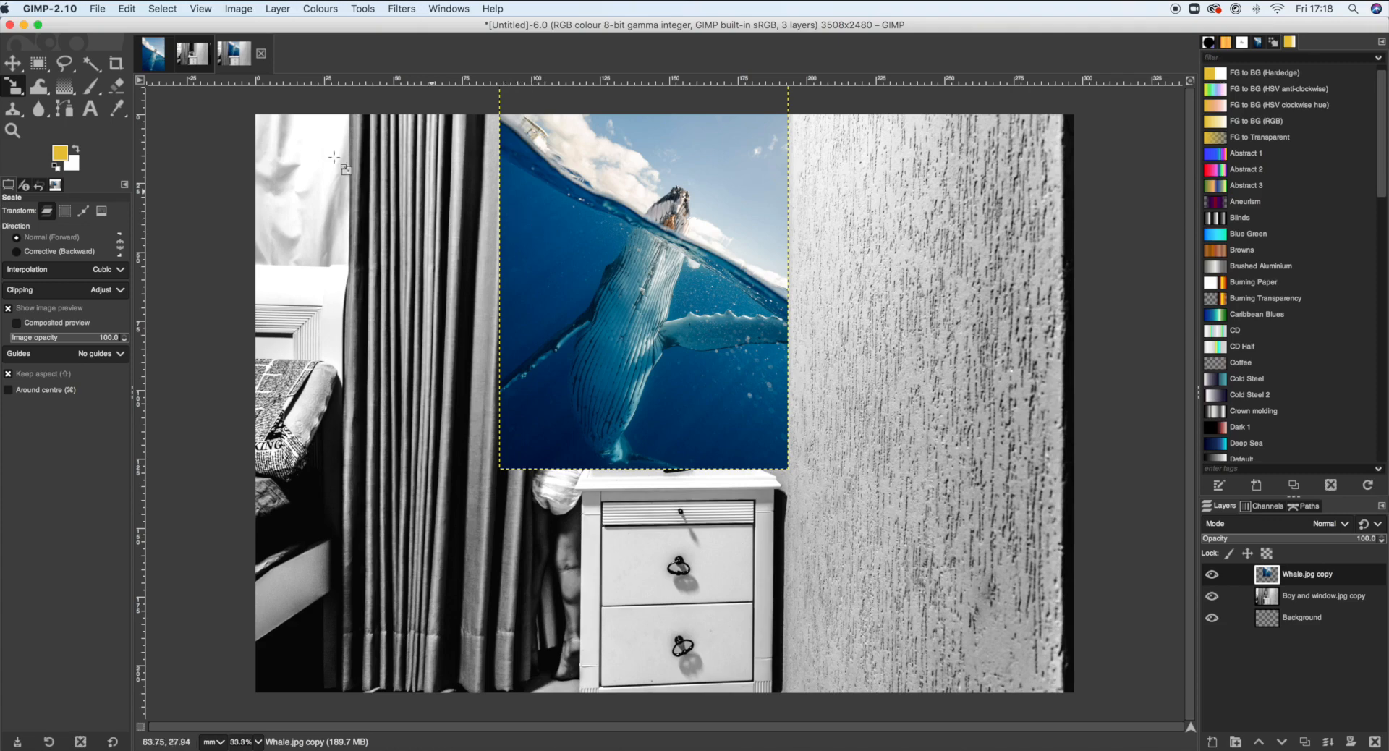
Rotate the whale layer by about -27.5 degrees around its middle so the waterline runs nearly level.
click(17, 88)
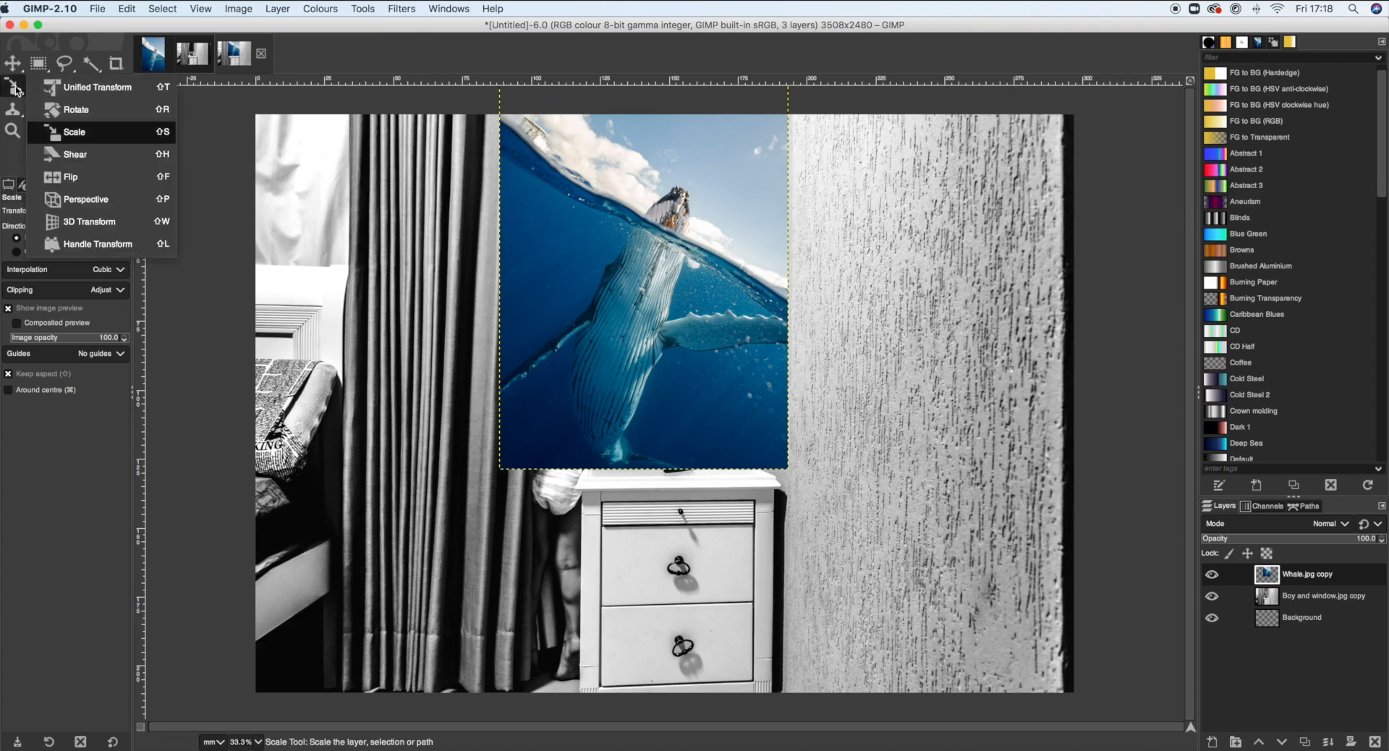
click(78, 110)
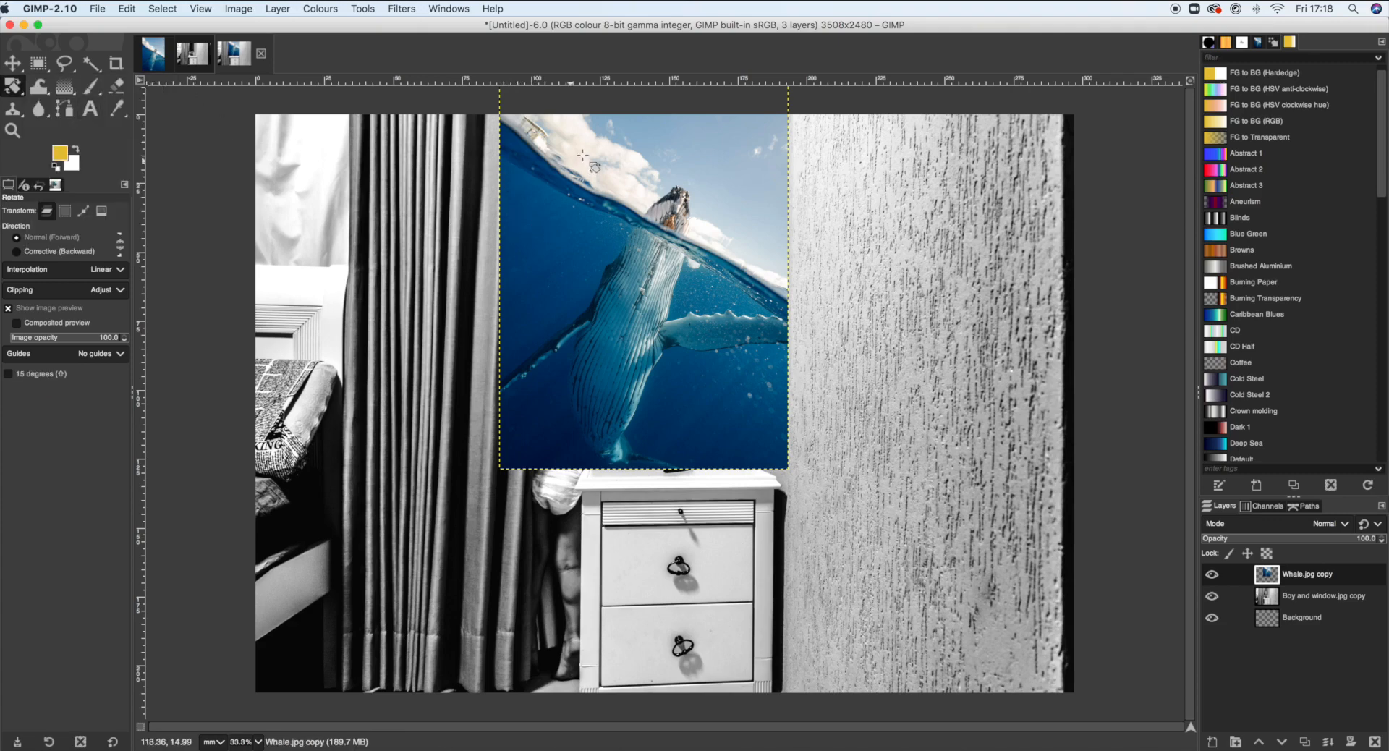
drag(583, 155, 522, 176)
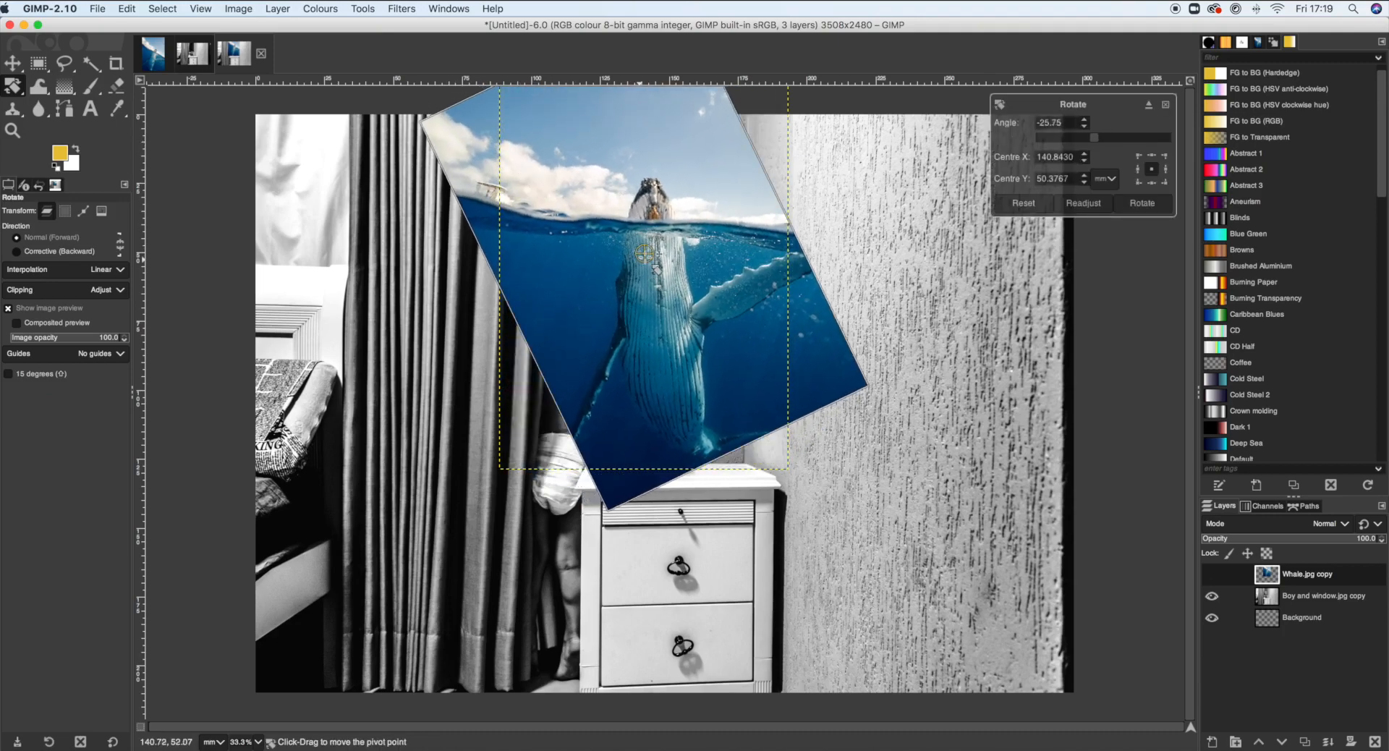
drag(655, 268, 661, 264)
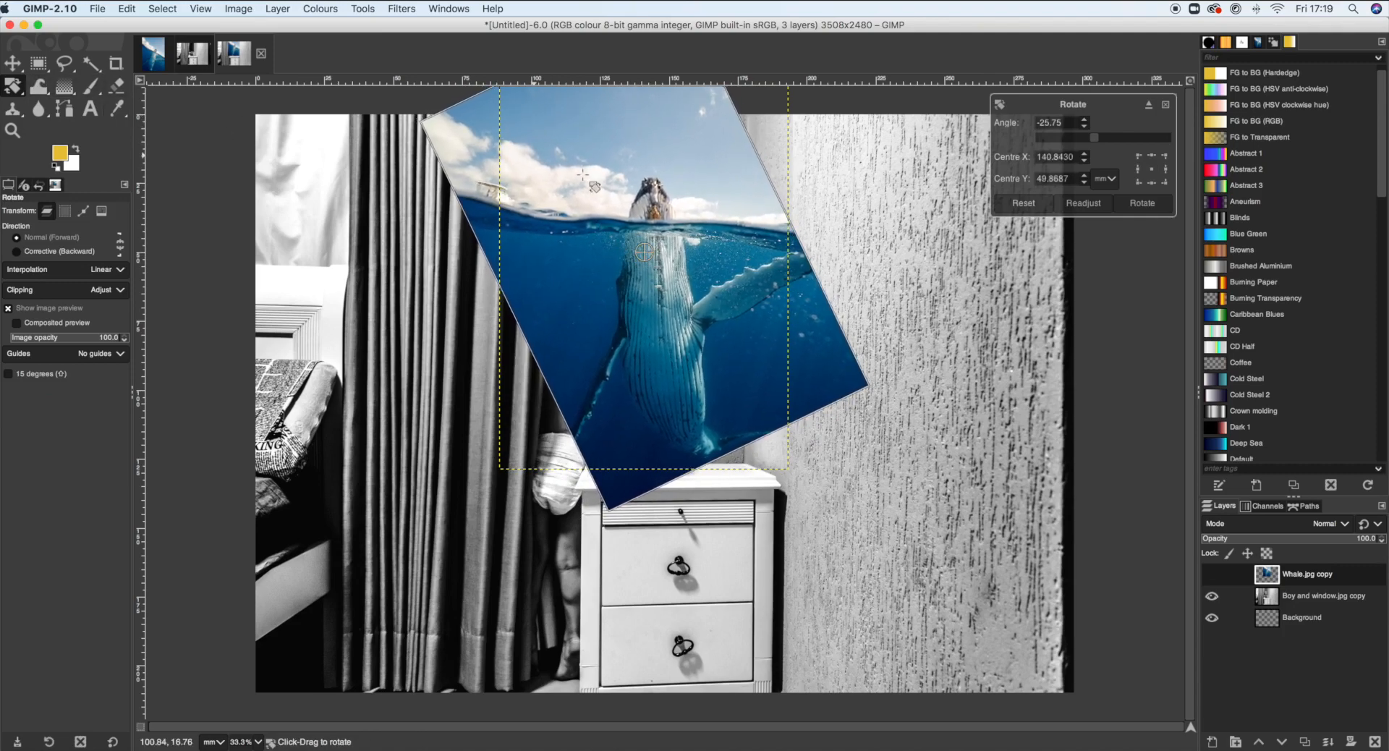
drag(528, 173, 513, 167)
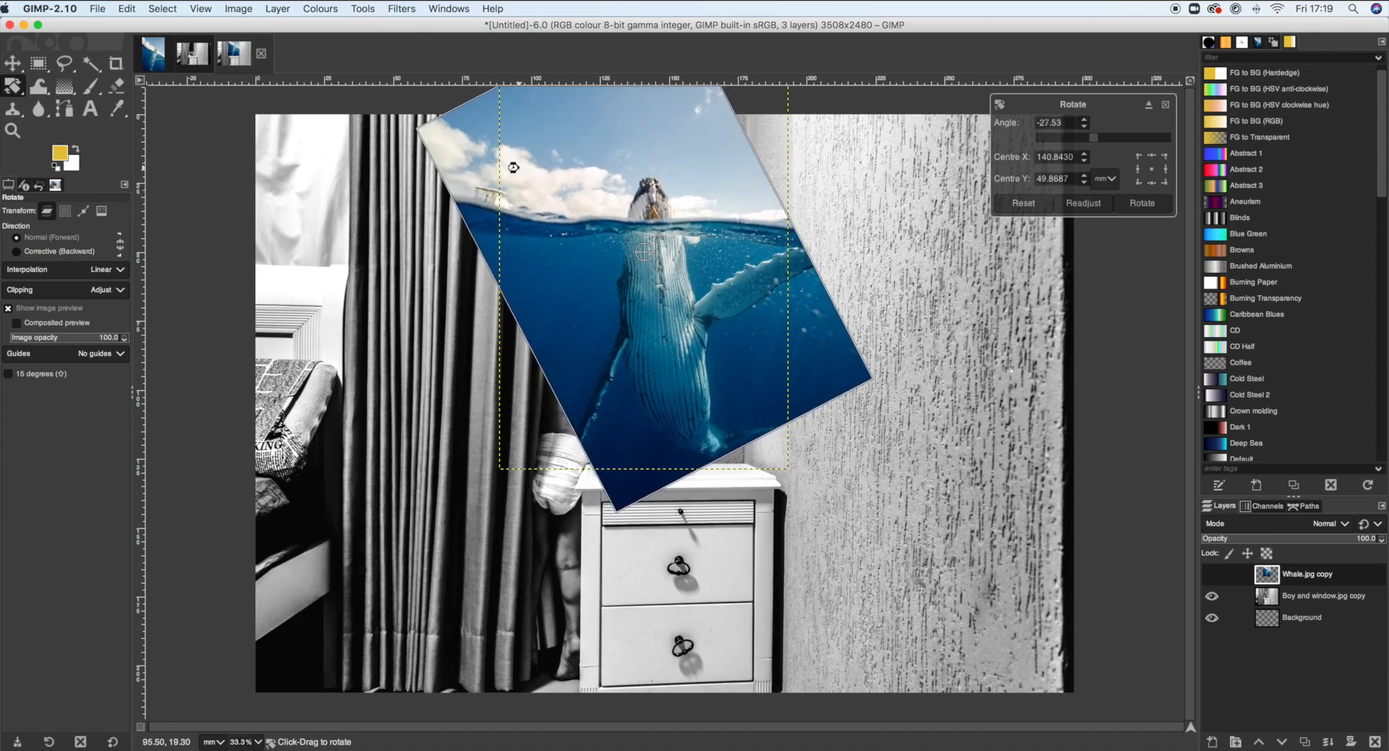
key(Return)
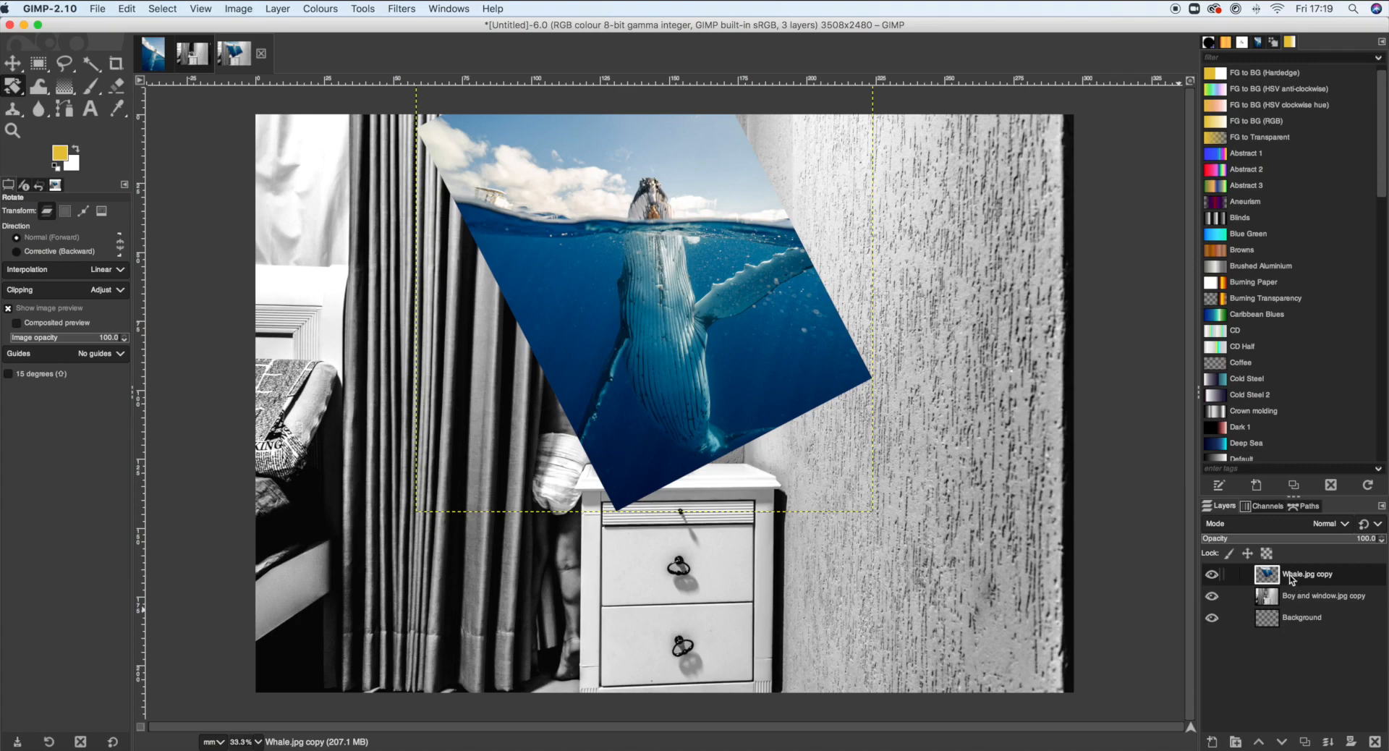
Place the whale layer beneath the Boy and window layer and shift it so the whale shows through the window.
drag(1300, 582, 1296, 608)
drag(1296, 609, 1296, 611)
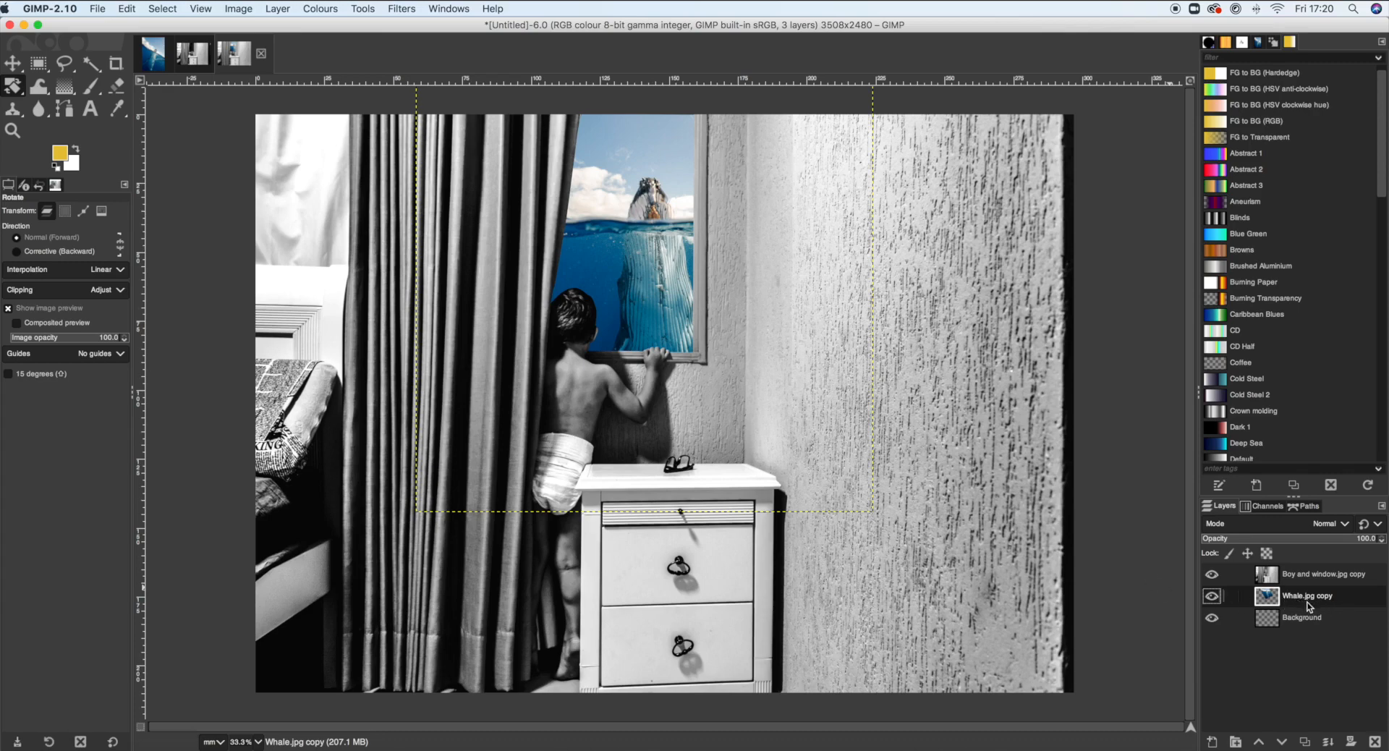
click(13, 65)
drag(669, 277, 647, 284)
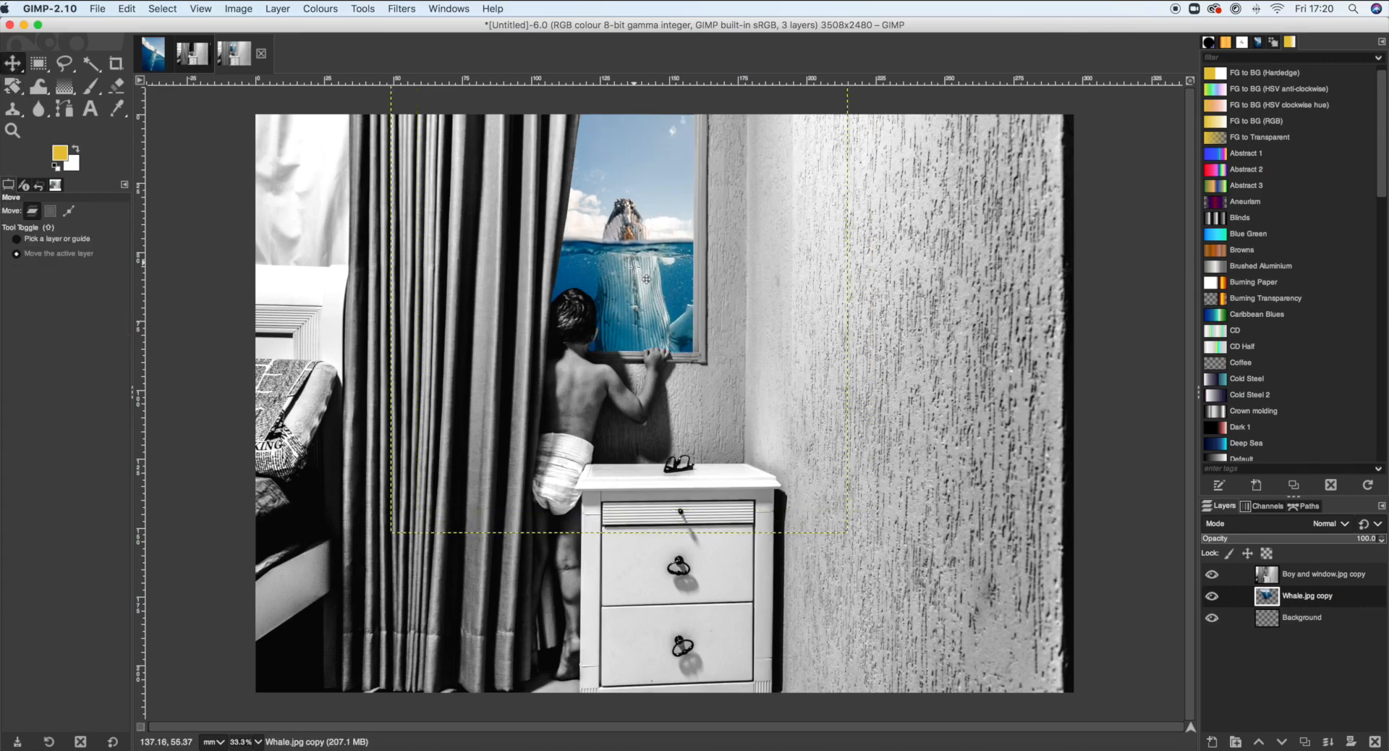
Scale the whale layer down to about 156 × 177 mm and reposition it so the whale is framed in the window.
click(13, 85)
click(72, 84)
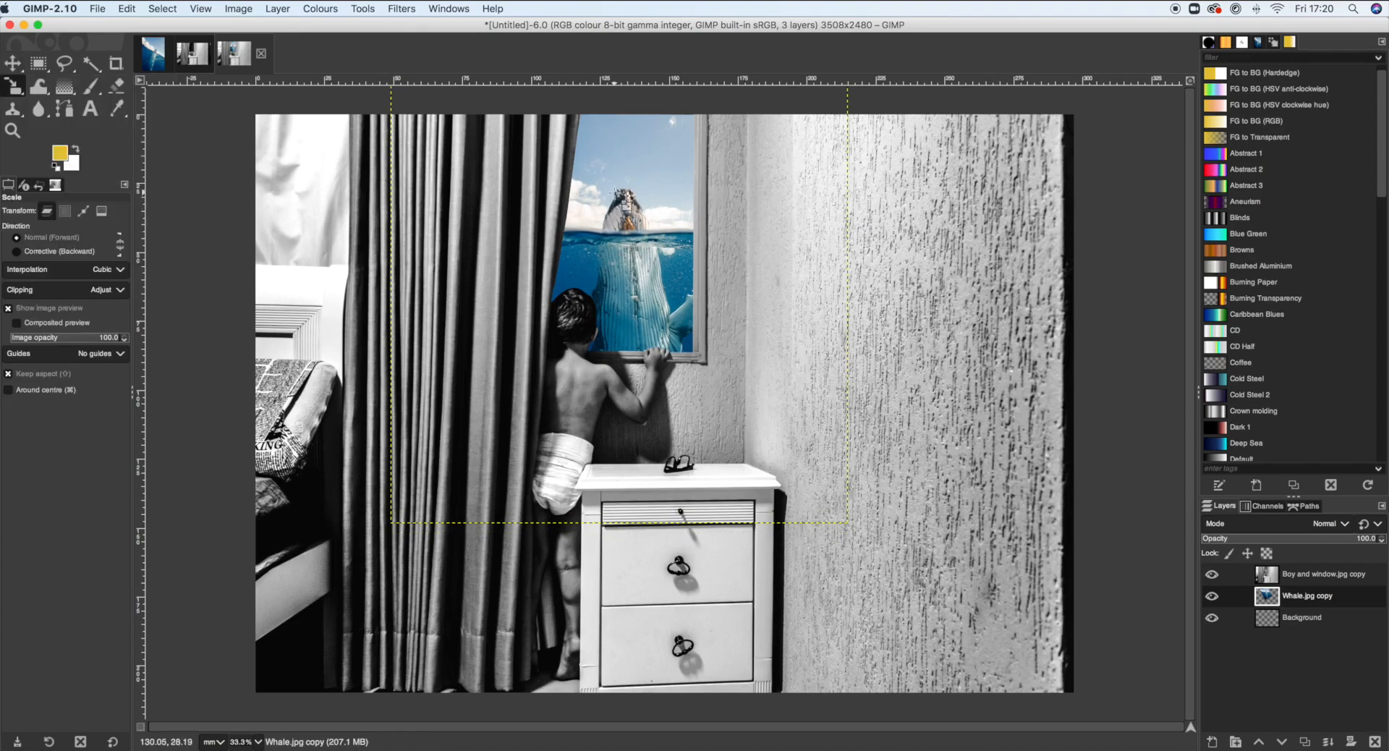
click(653, 283)
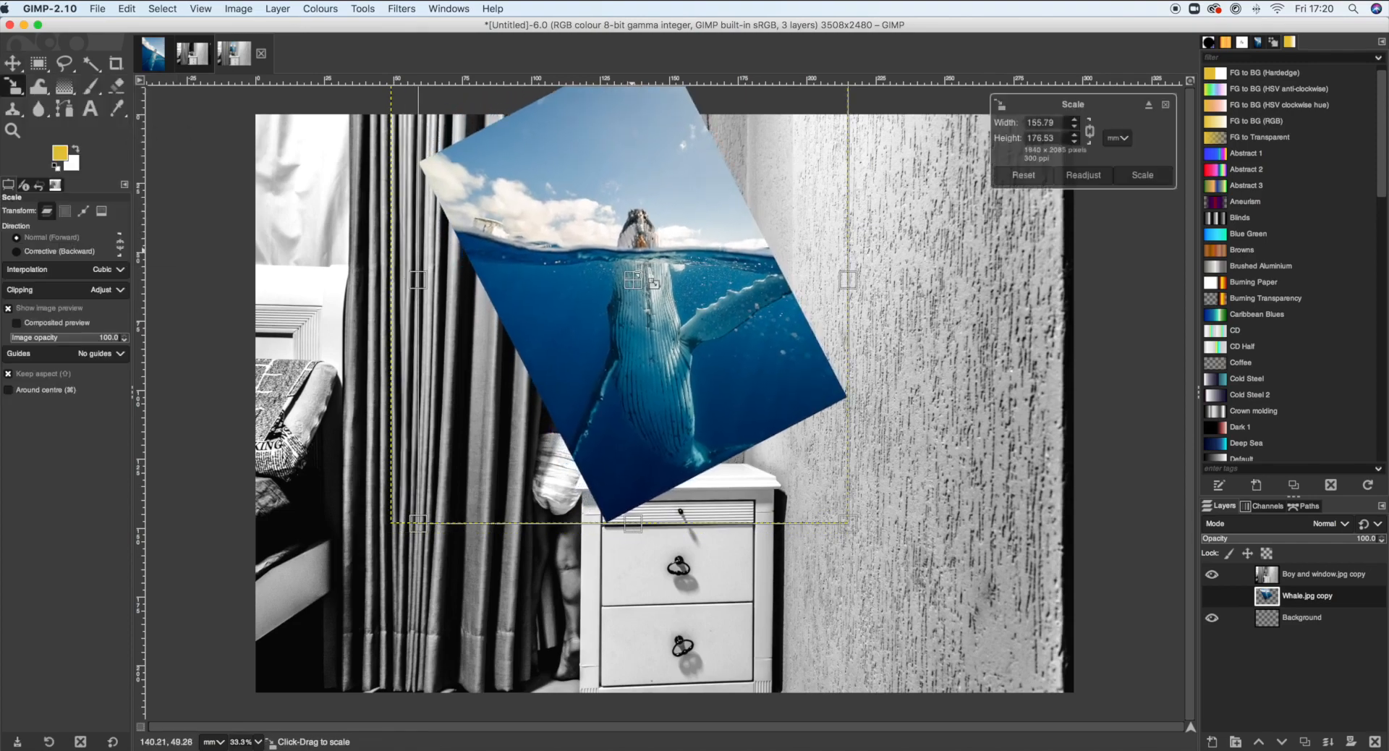
drag(648, 289, 640, 256)
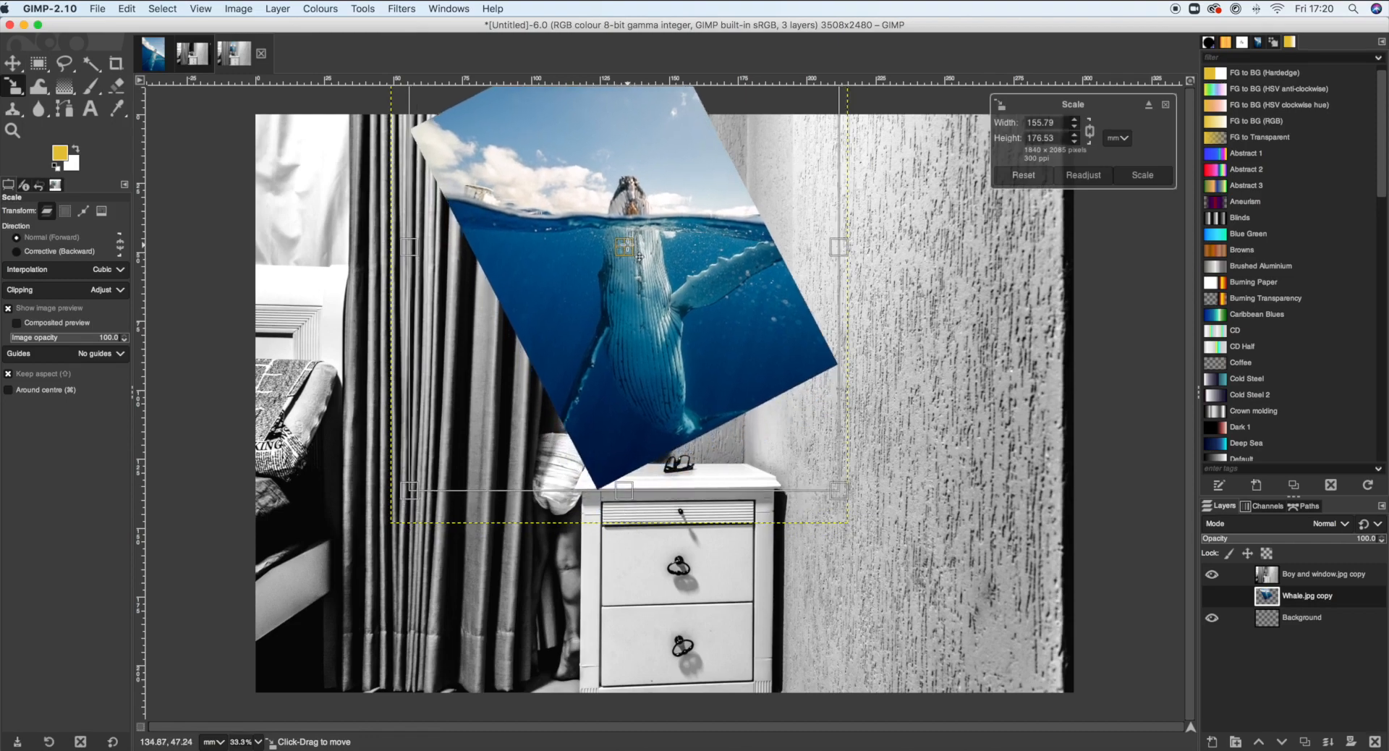
key(Return)
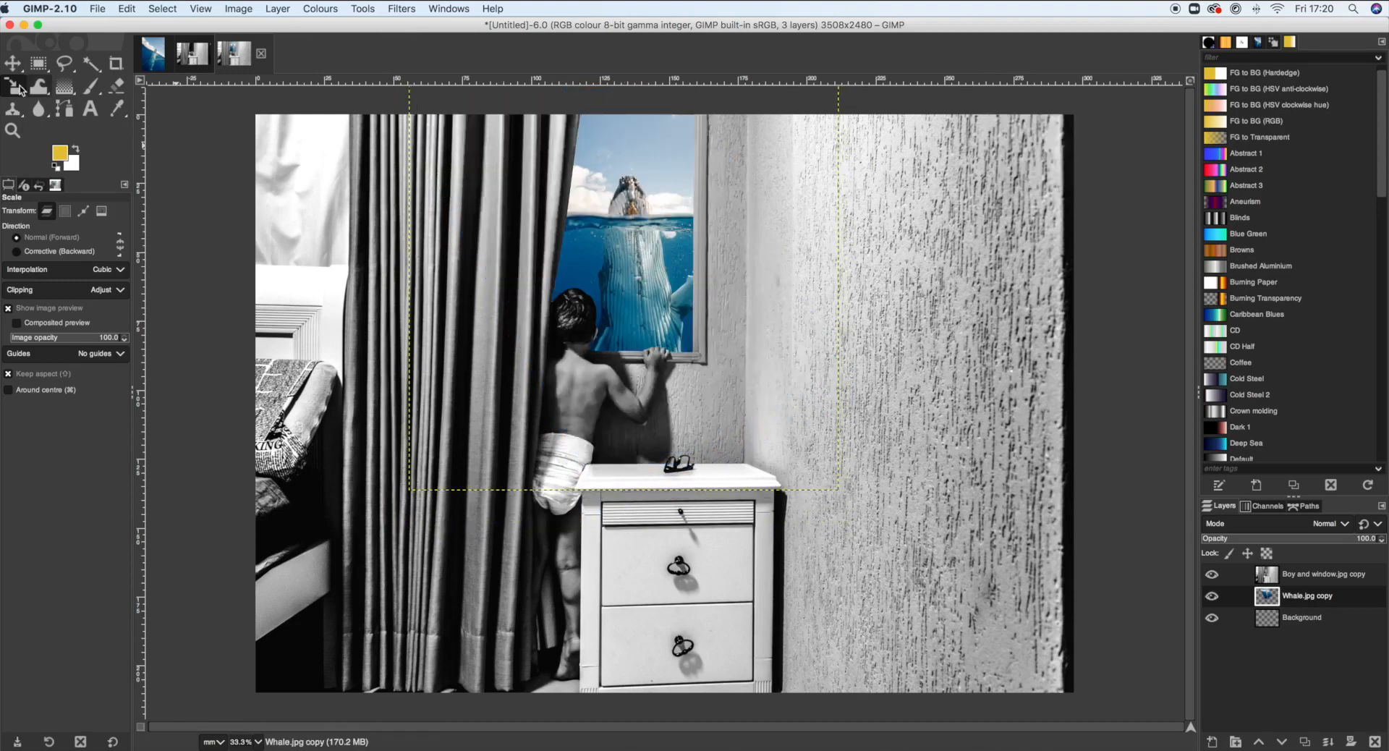
click(12, 63)
drag(651, 223, 641, 234)
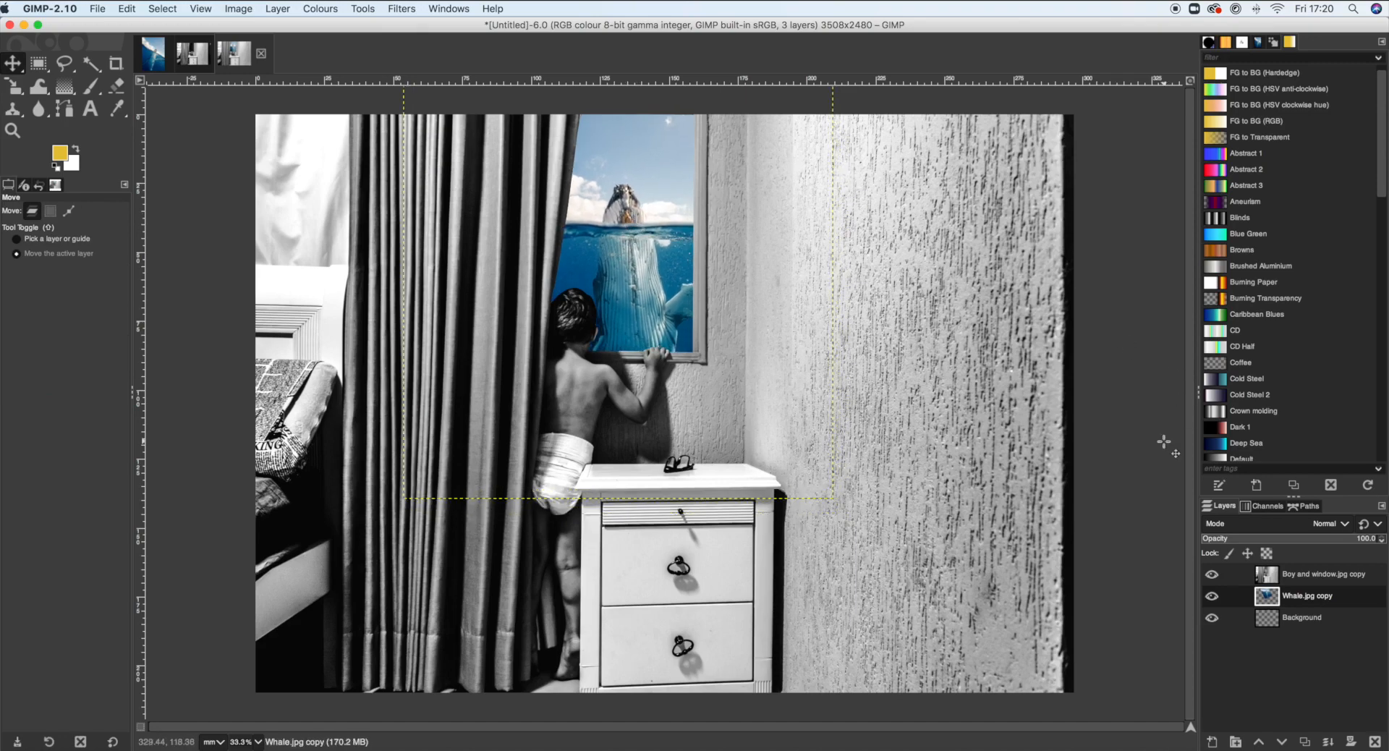